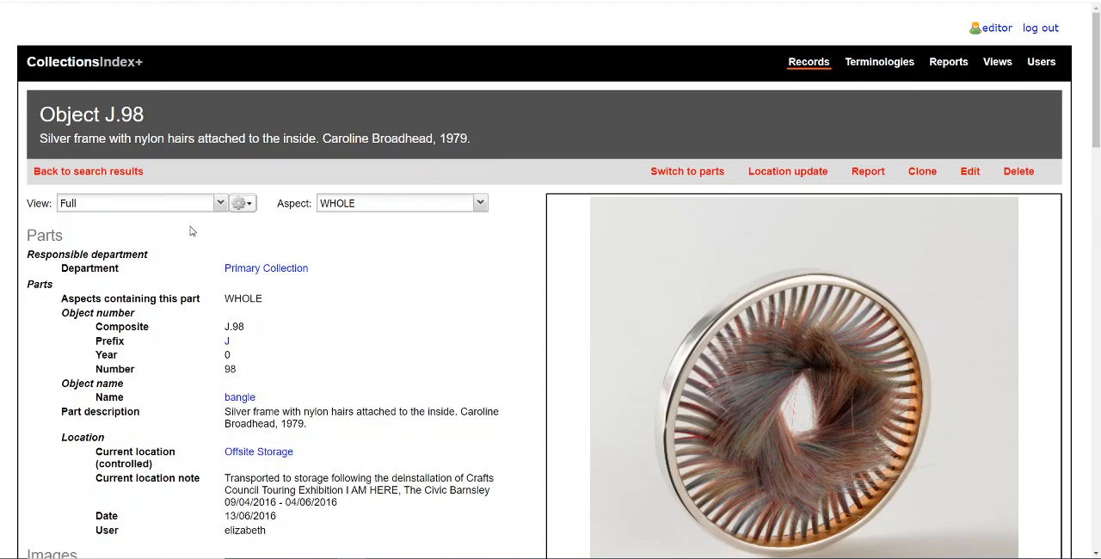
# Open the record of object J.98 for editing and expand its Extra Fields section.
pyautogui.scroll(-10, 191, 231)
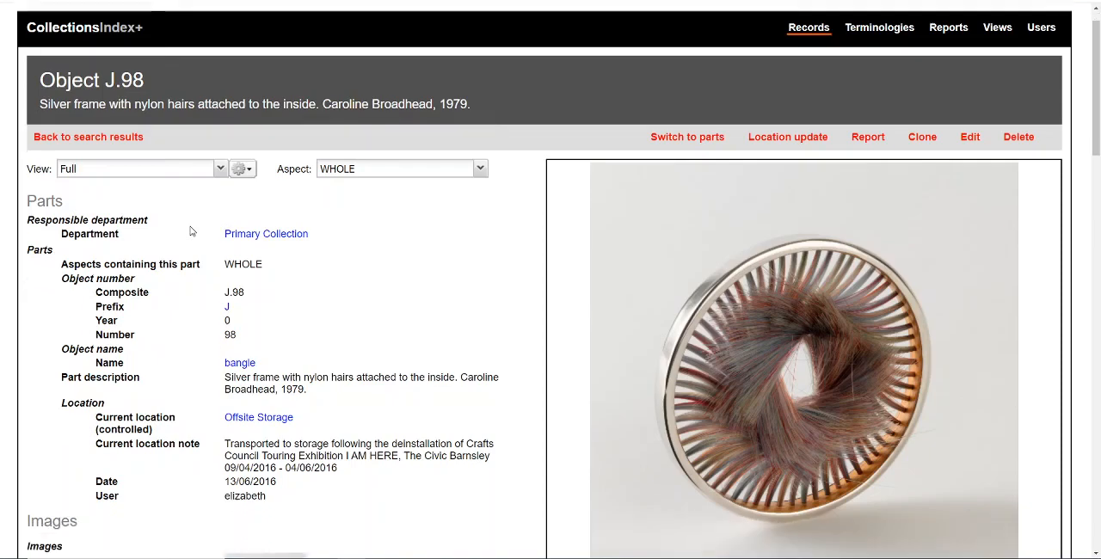
pyautogui.scroll(-10, 191, 231)
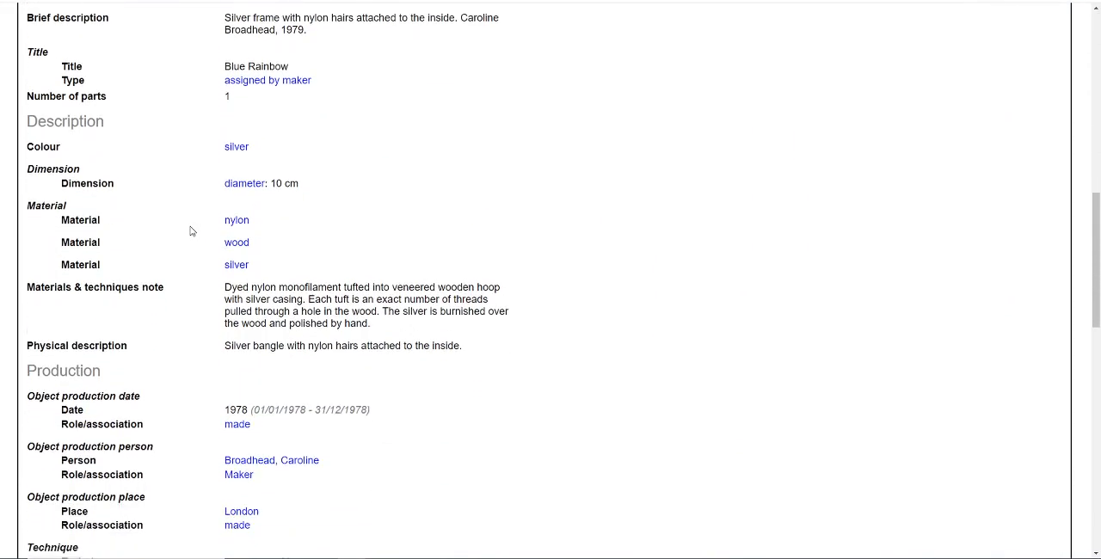
pyautogui.scroll(-5, 191, 230)
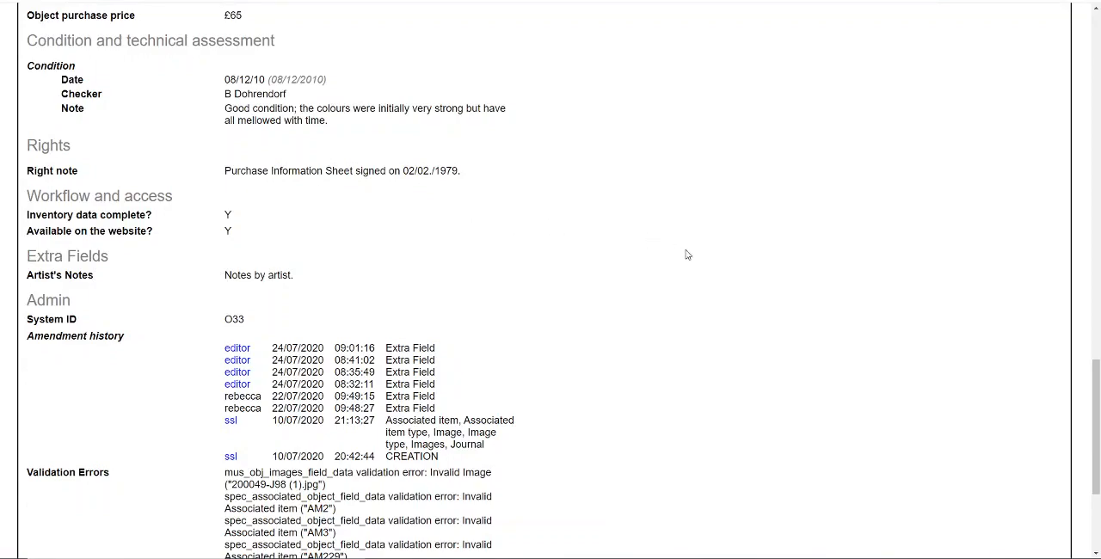
pyautogui.press('Home')
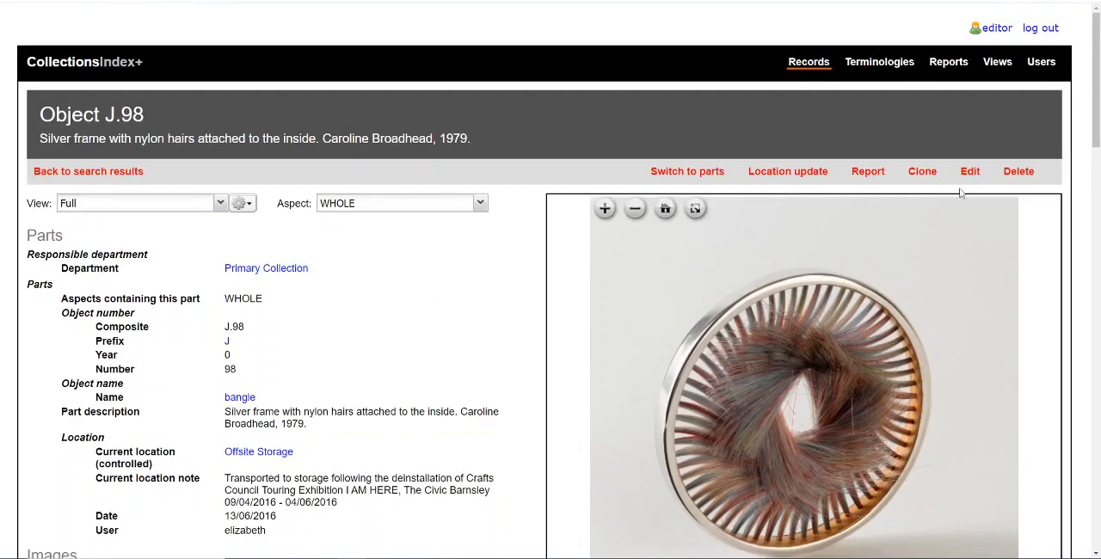
pyautogui.click(969, 174)
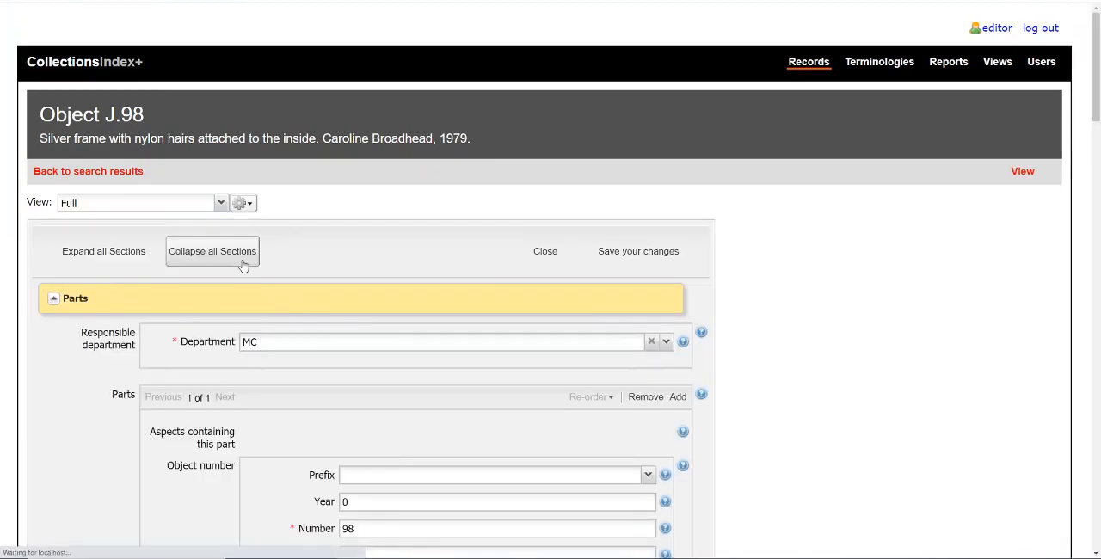
pyautogui.scroll(-8, 197, 344)
pyautogui.scroll(-10, 178, 357)
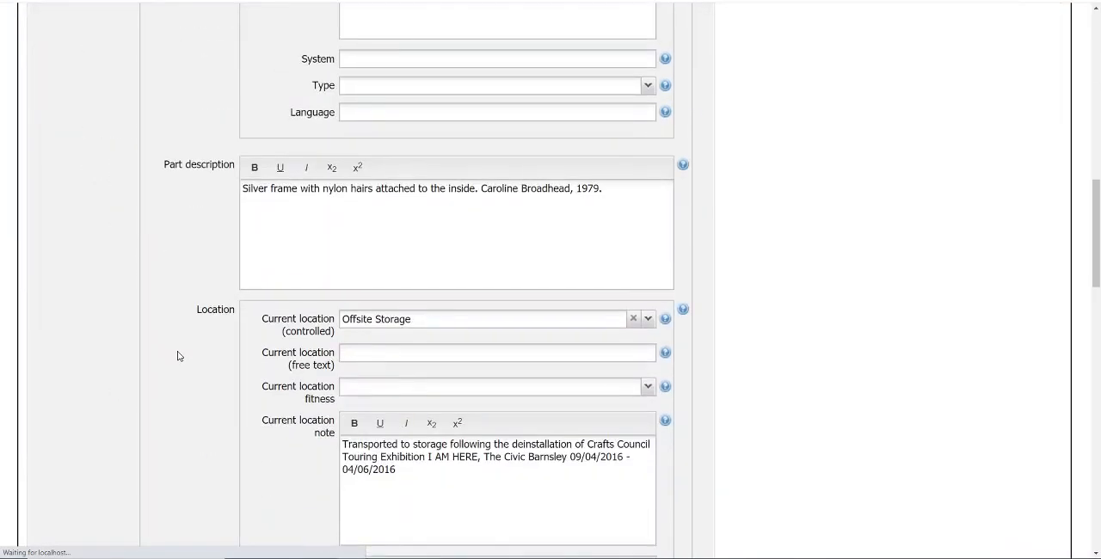
pyautogui.scroll(-10, 178, 356)
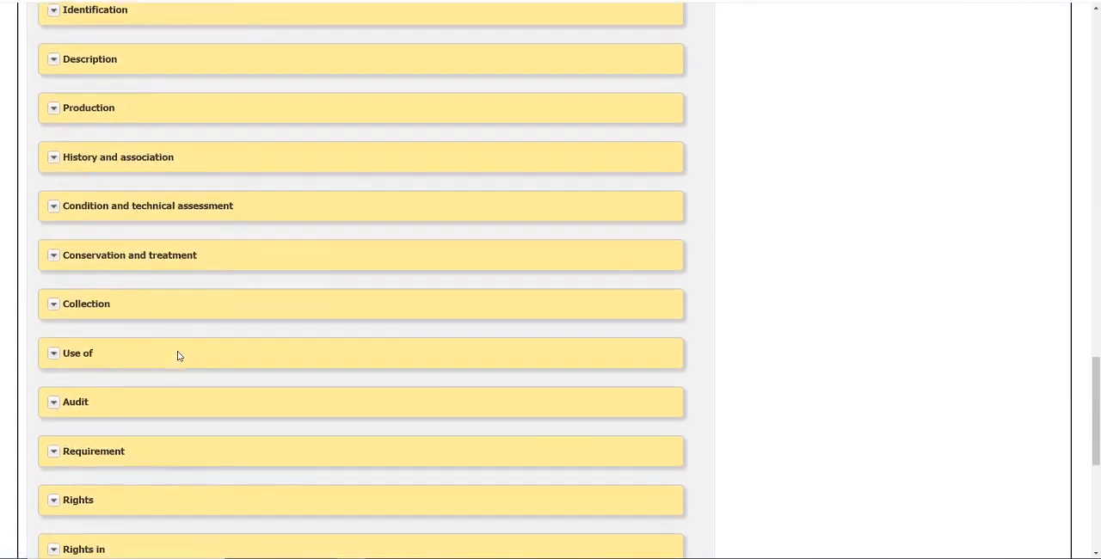
pyautogui.scroll(-2, 178, 357)
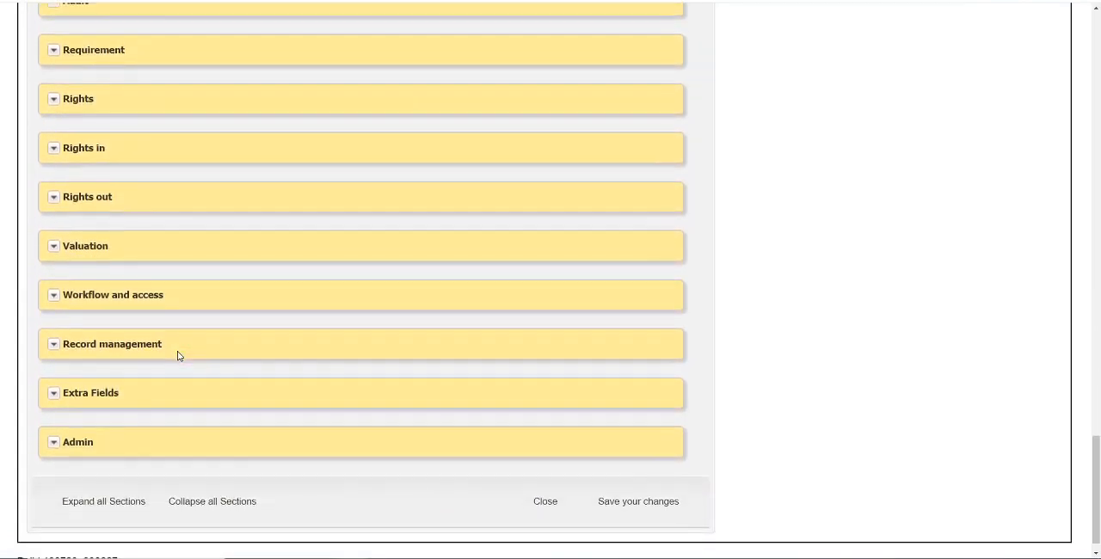
pyautogui.click(54, 392)
pyautogui.scroll(-2, 266, 365)
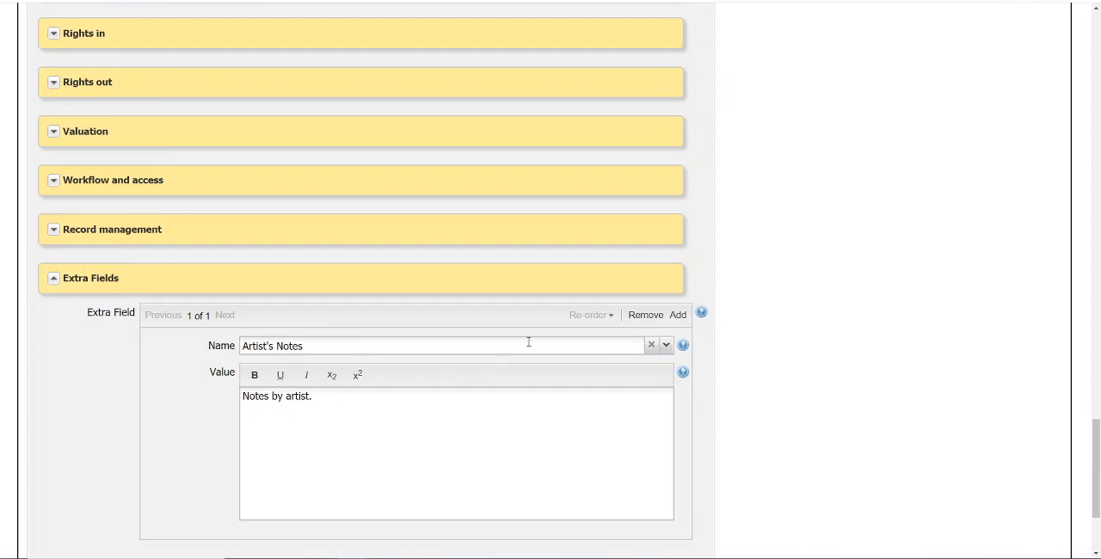
# Add a second extra field named Maker's Notes with the value "This is a maker's note. by RA.".
pyautogui.click(678, 316)
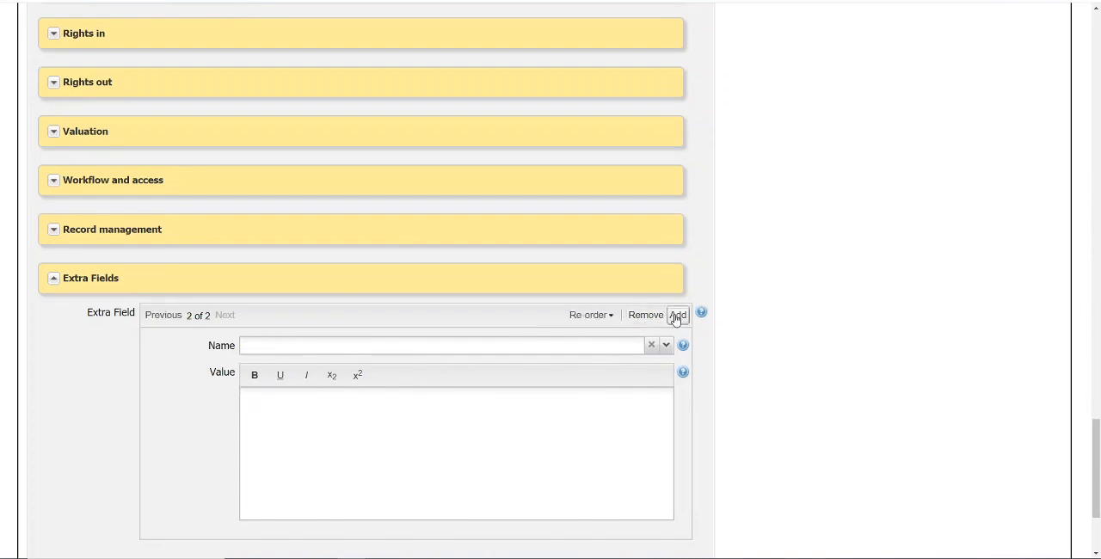
pyautogui.click(666, 346)
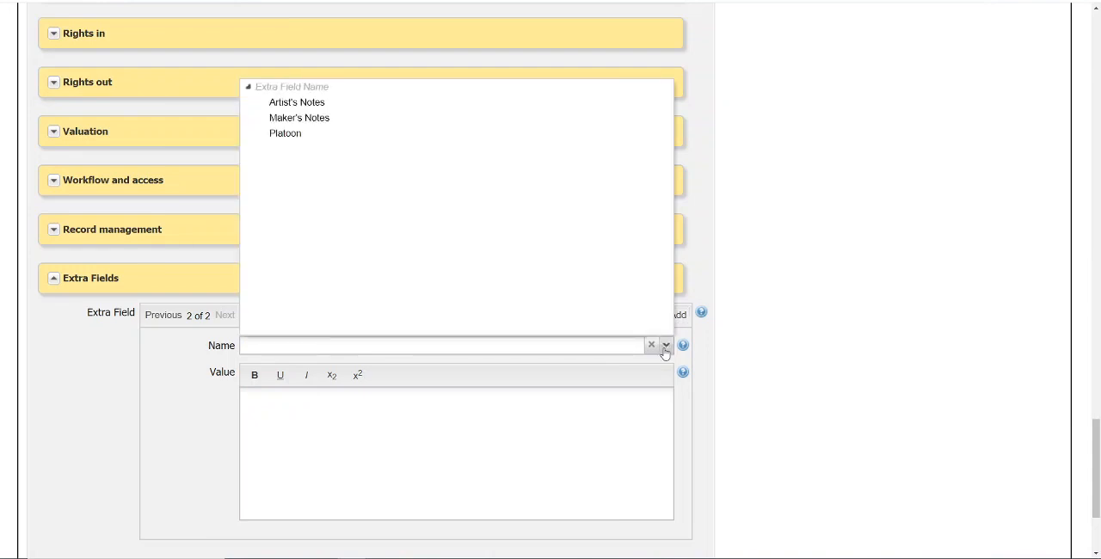
pyautogui.click(320, 120)
pyautogui.click(401, 442)
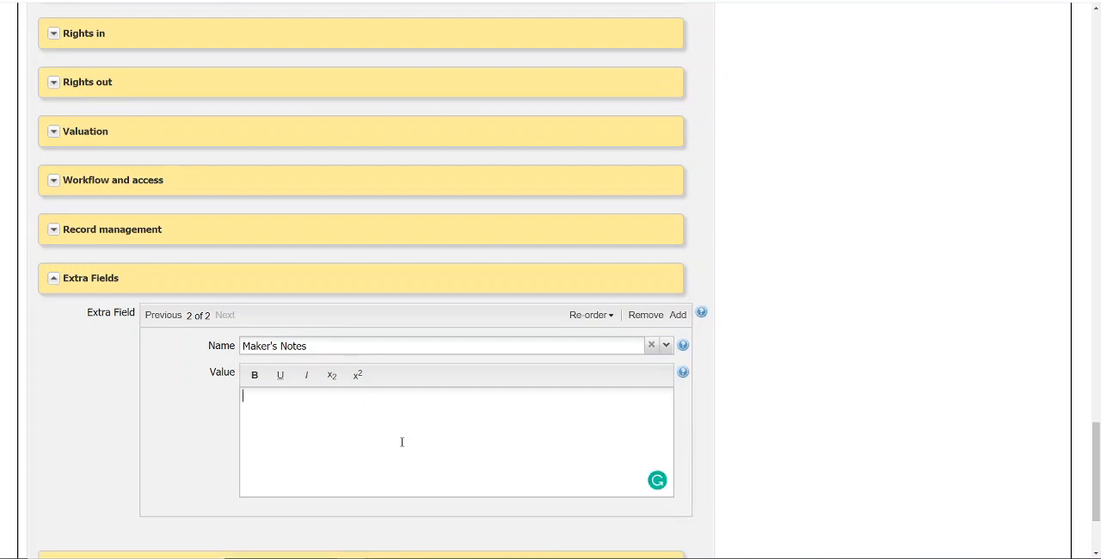
pyautogui.write("This is a maker's note")
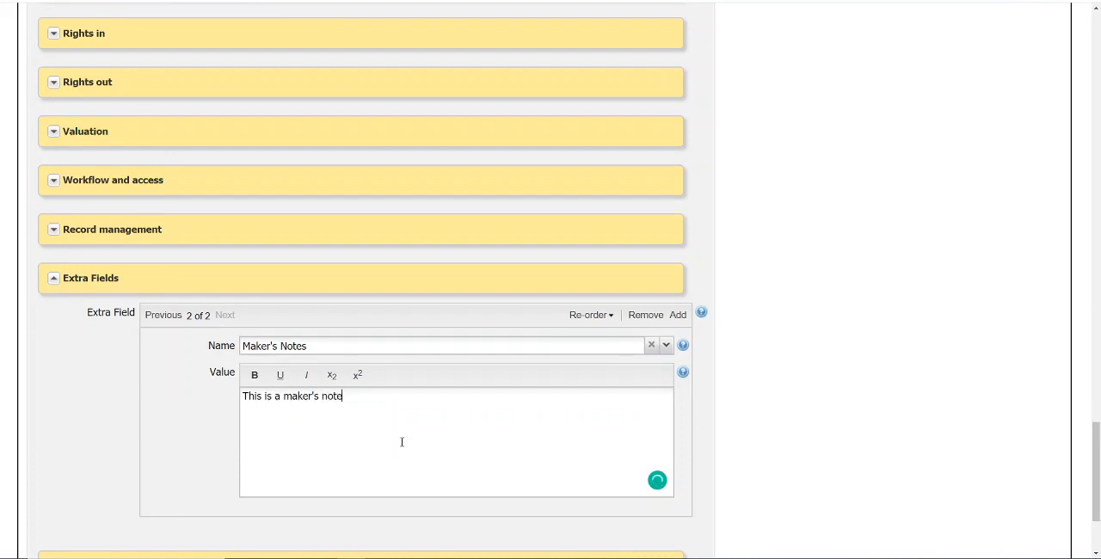
pyautogui.write('. by RA.')
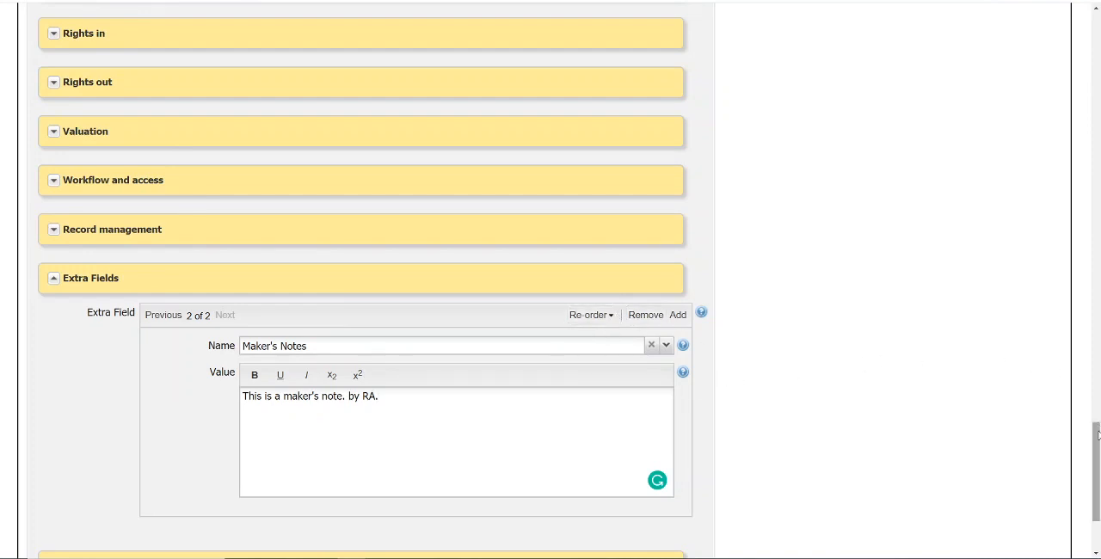
# Save the changes to the object record and dismiss the confirmation.
pyautogui.moveTo(1097, 437); pyautogui.dragTo(1098, 458)
pyautogui.click(660, 511)
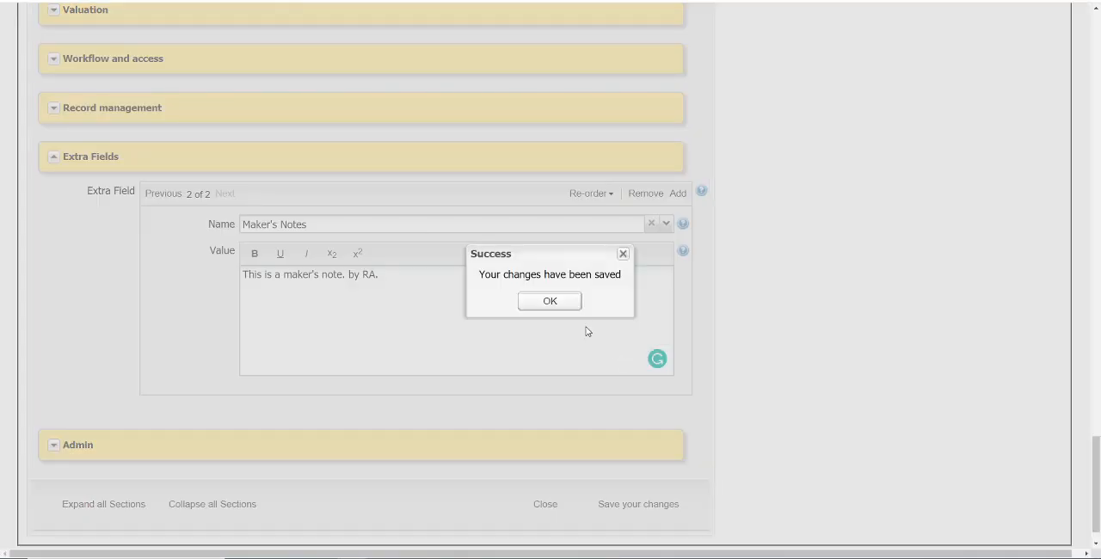
pyautogui.click(573, 307)
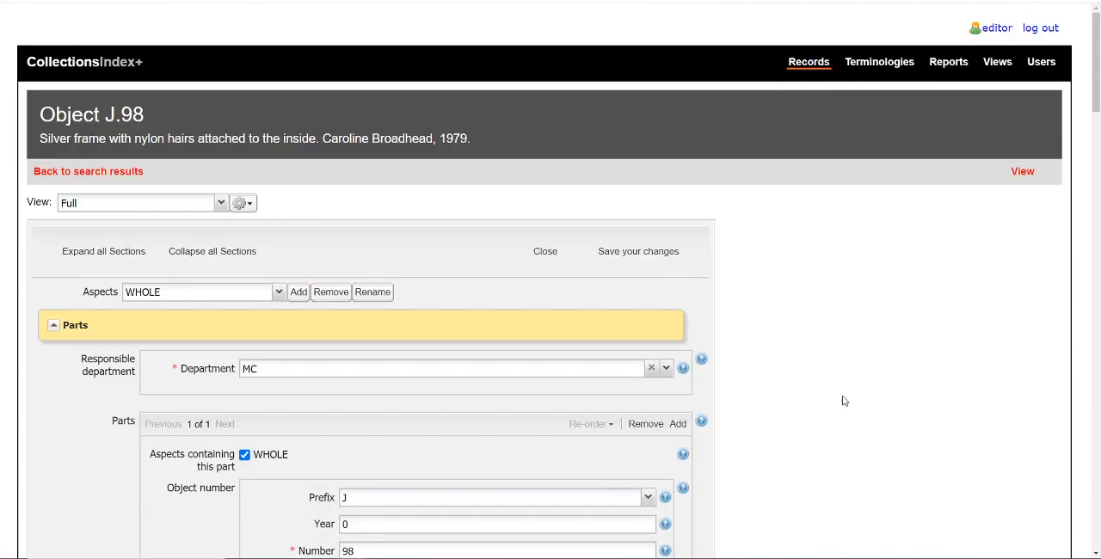
# Switch object J.98 back to its read-only view and check its Extra Fields section and amendment history.
pyautogui.click(1023, 171)
pyautogui.click(605, 56)
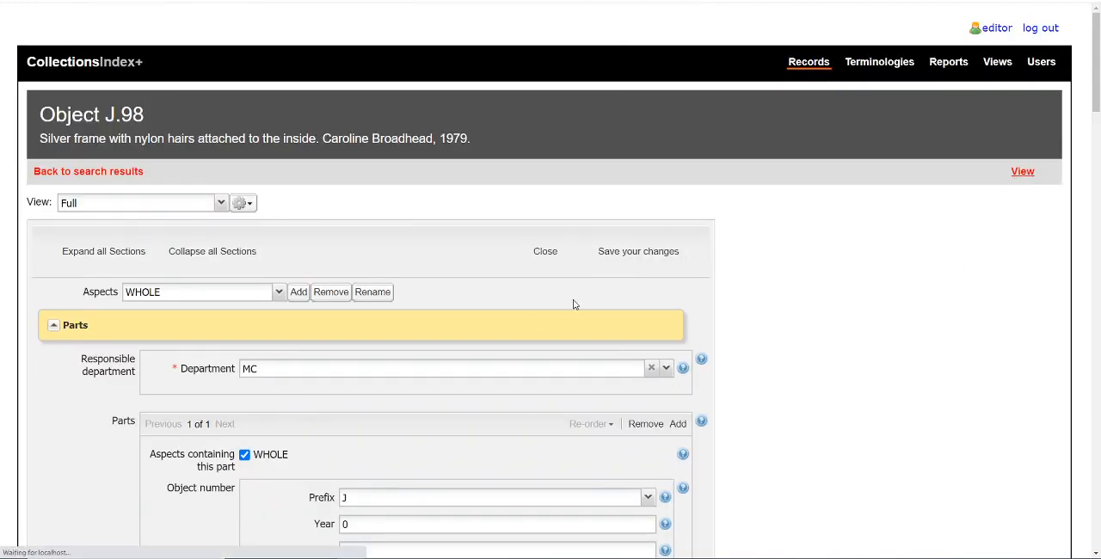
pyautogui.scroll(-6, 376, 402)
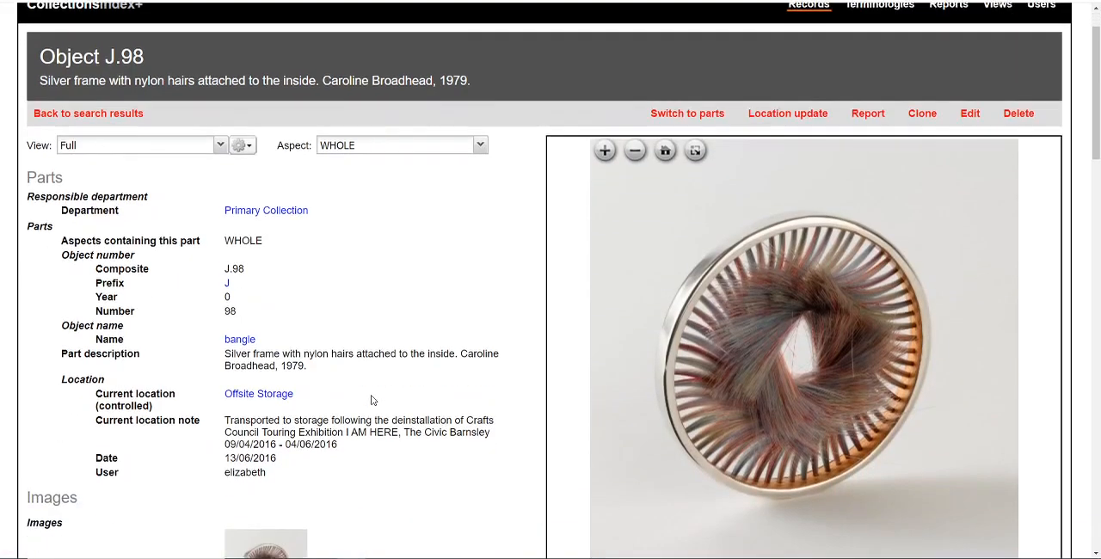
pyautogui.scroll(-11, 371, 400)
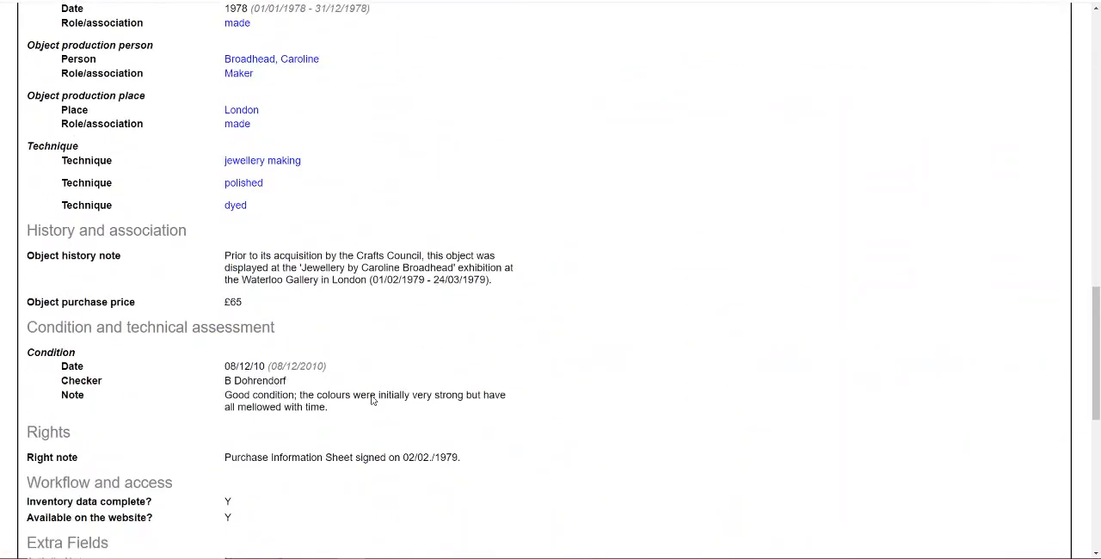
pyautogui.scroll(-1, 371, 392)
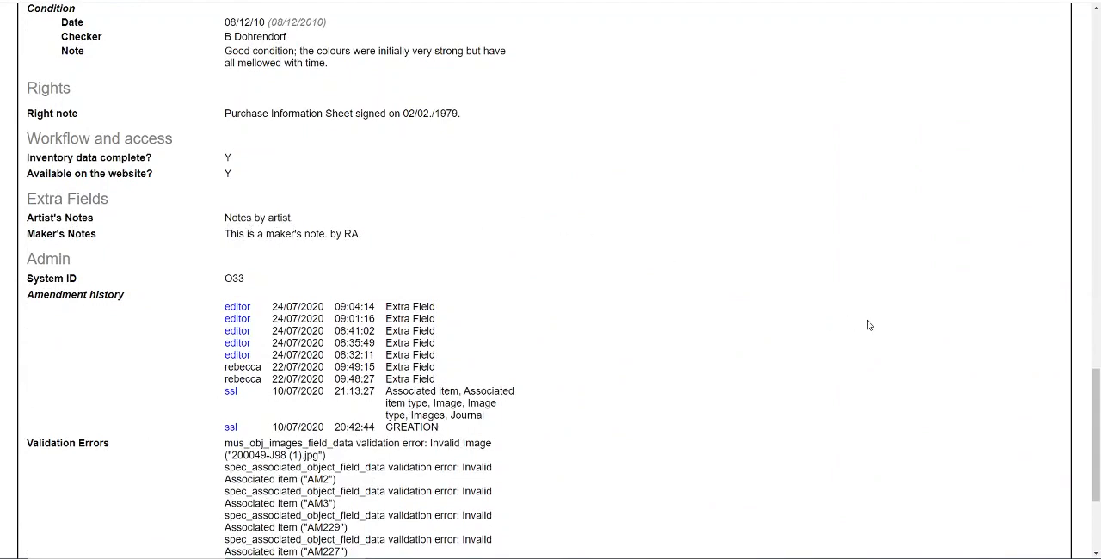
pyautogui.scroll(15, 869, 325)
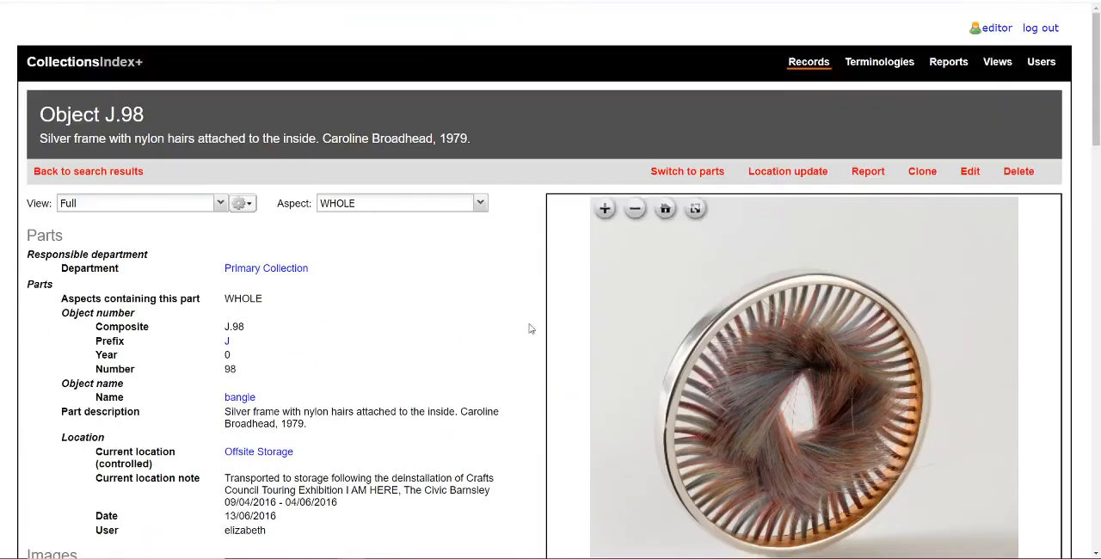
# Return to the search results and open the advanced search form with the quick search cleared.
pyautogui.click(113, 171)
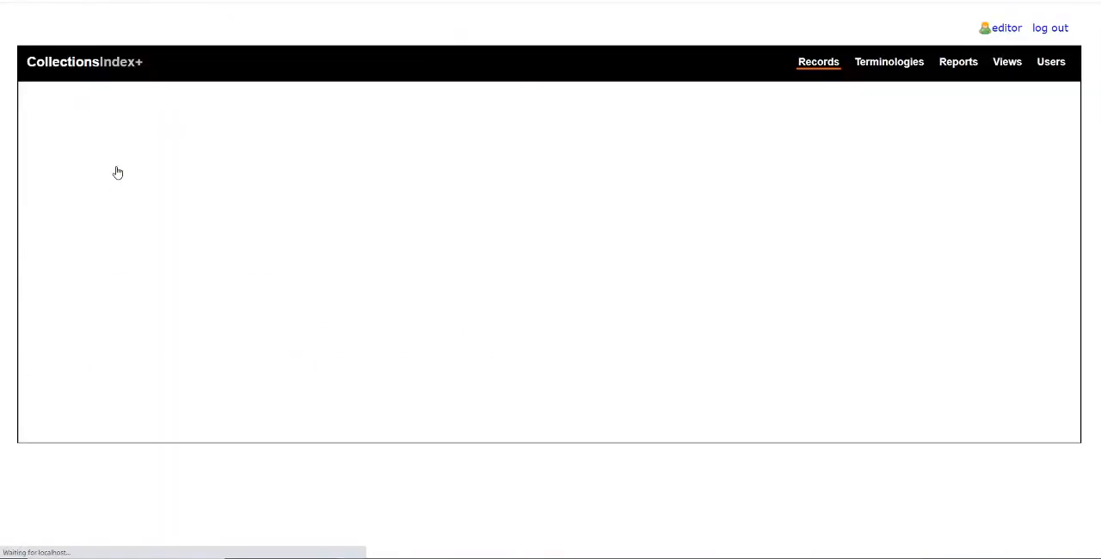
pyautogui.click(88, 220)
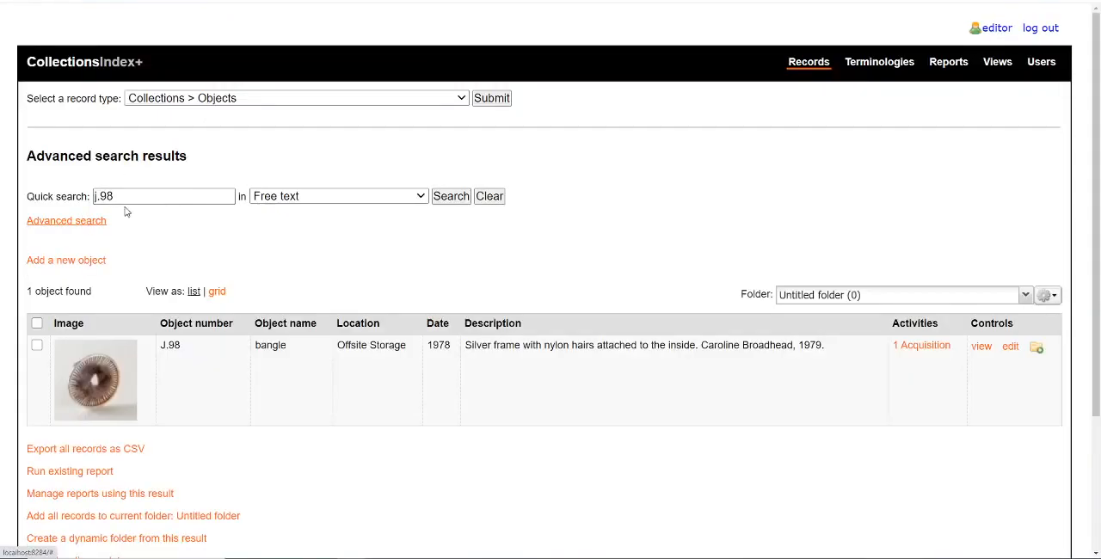
pyautogui.click(481, 199)
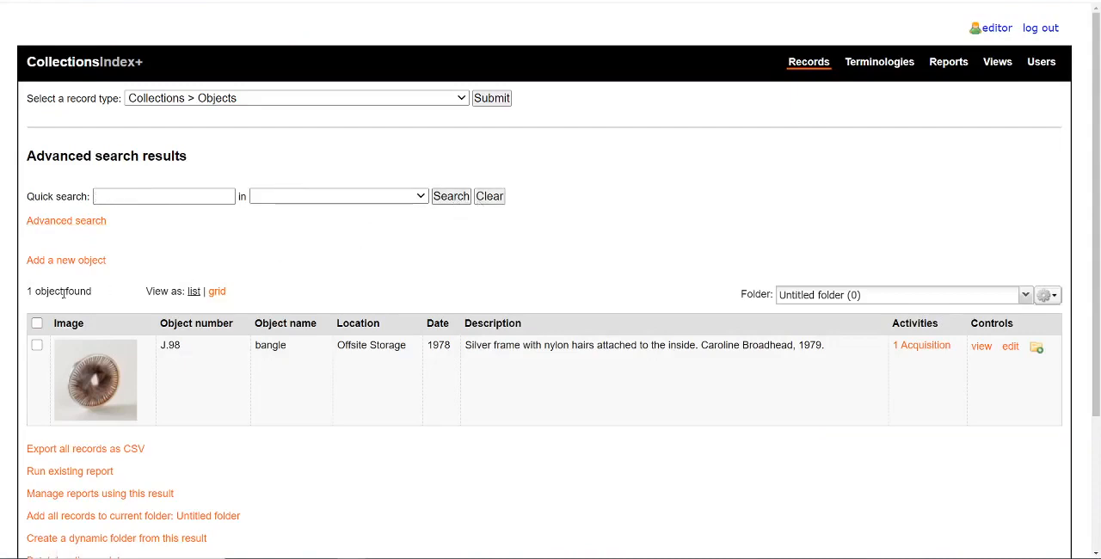
pyautogui.click(77, 222)
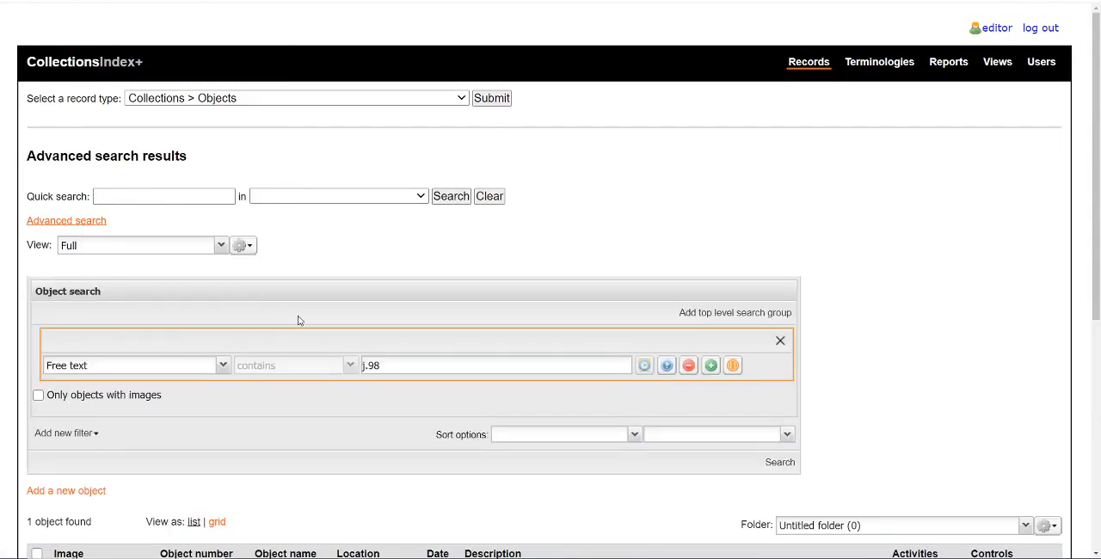
# Search for objects whose Extra Field Name is not empty and review the resulting list.
pyautogui.click(223, 367)
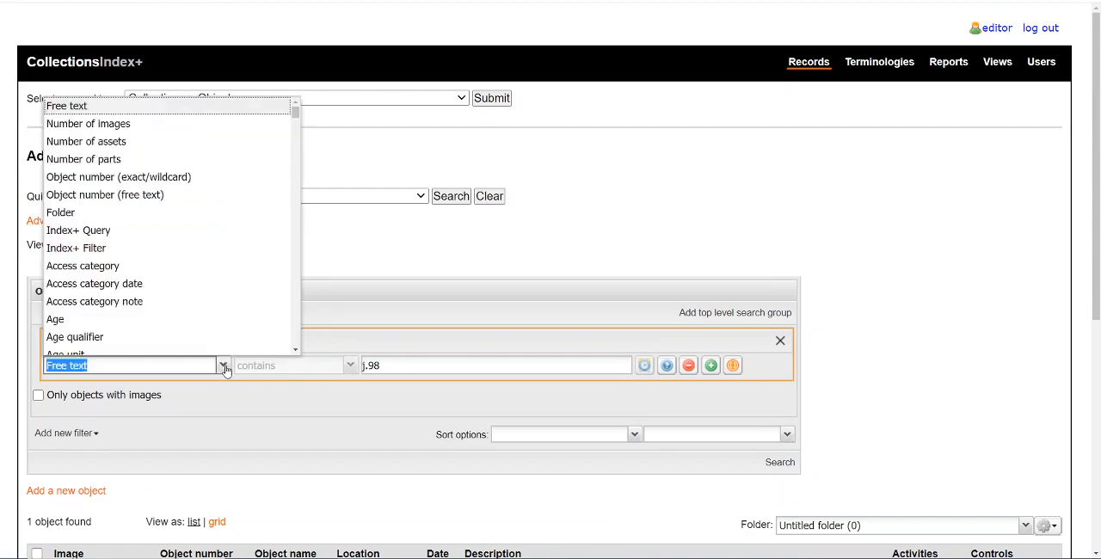
pyautogui.write('extra')
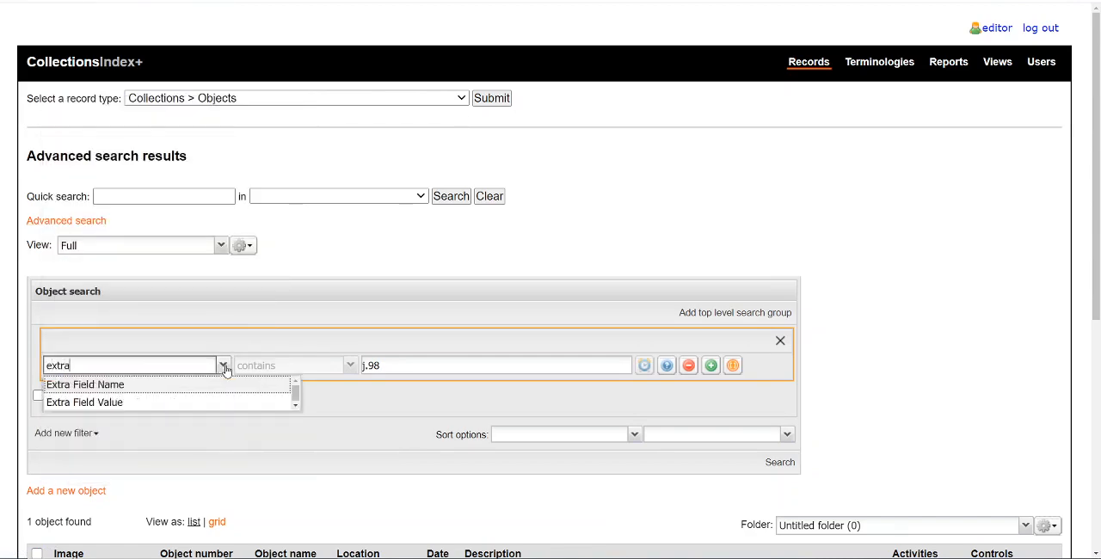
pyautogui.click(237, 385)
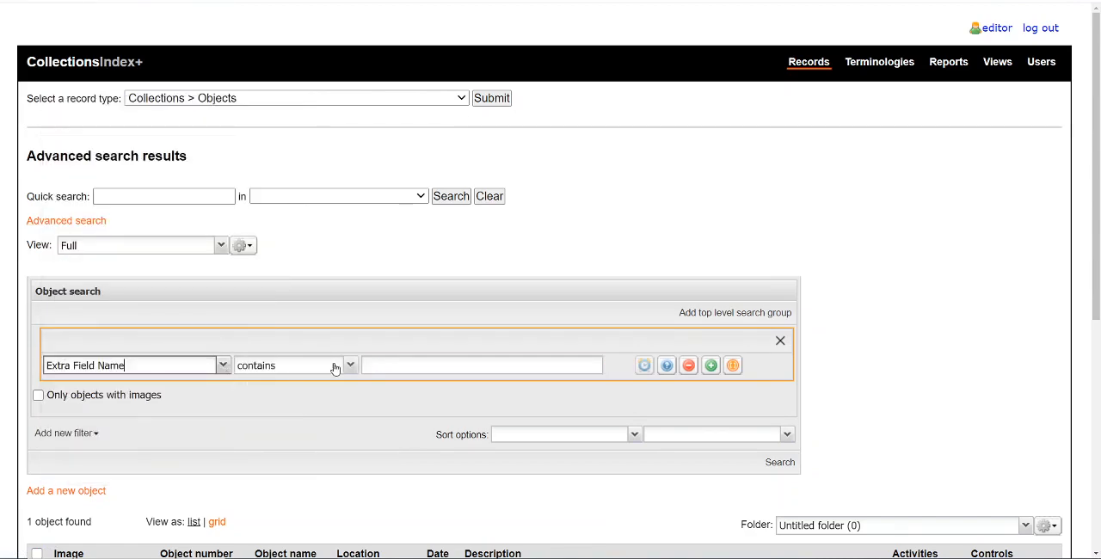
pyautogui.click(350, 366)
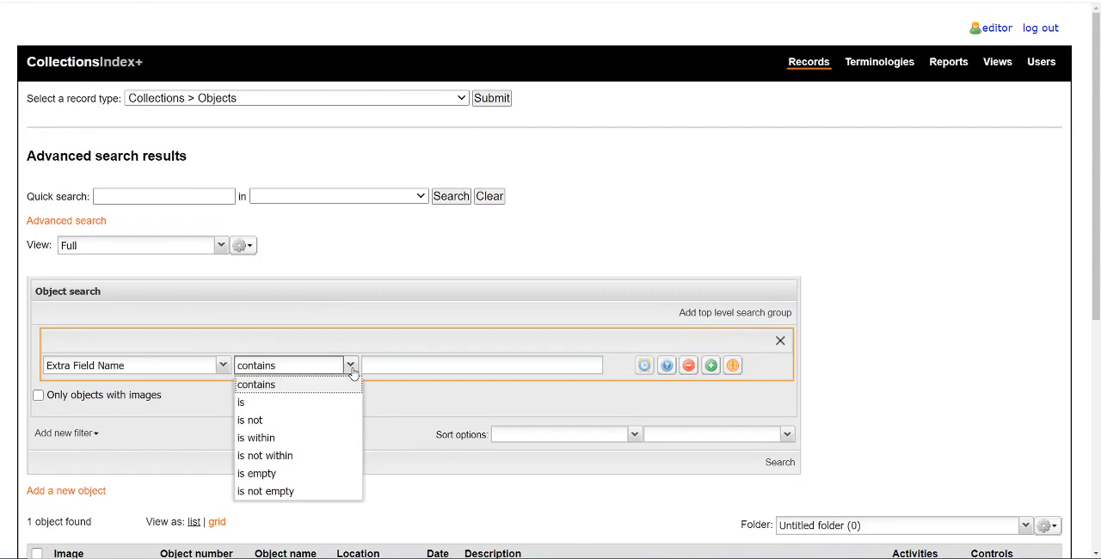
pyautogui.click(338, 493)
pyautogui.click(779, 462)
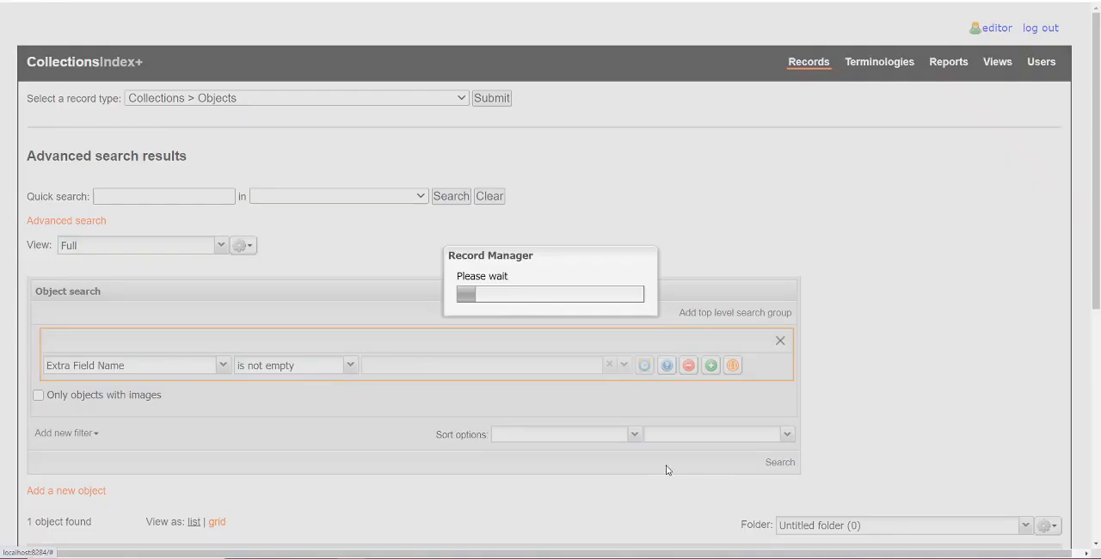
pyautogui.scroll(-3, 667, 470)
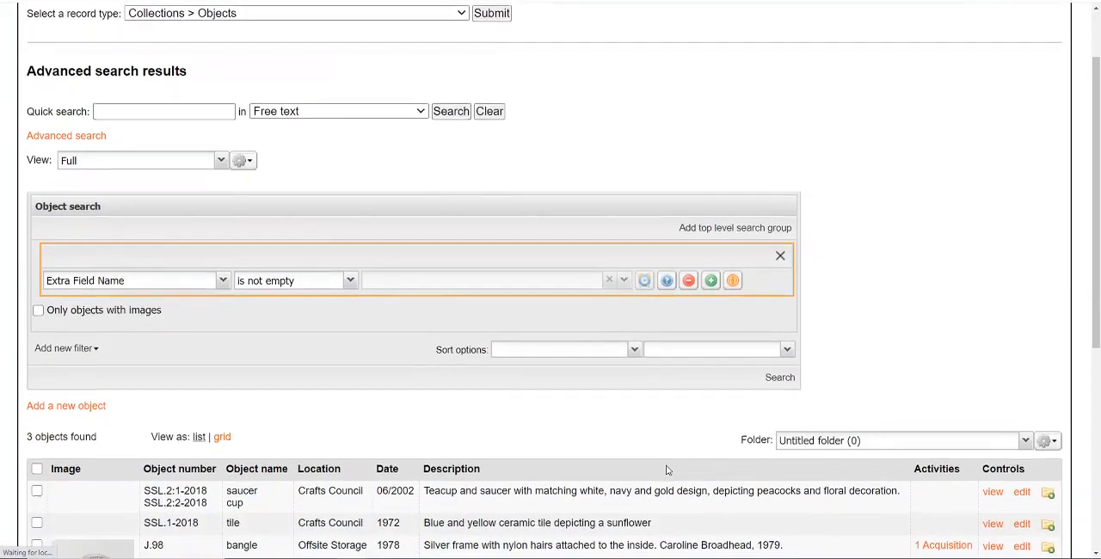
pyautogui.scroll(-1, 667, 470)
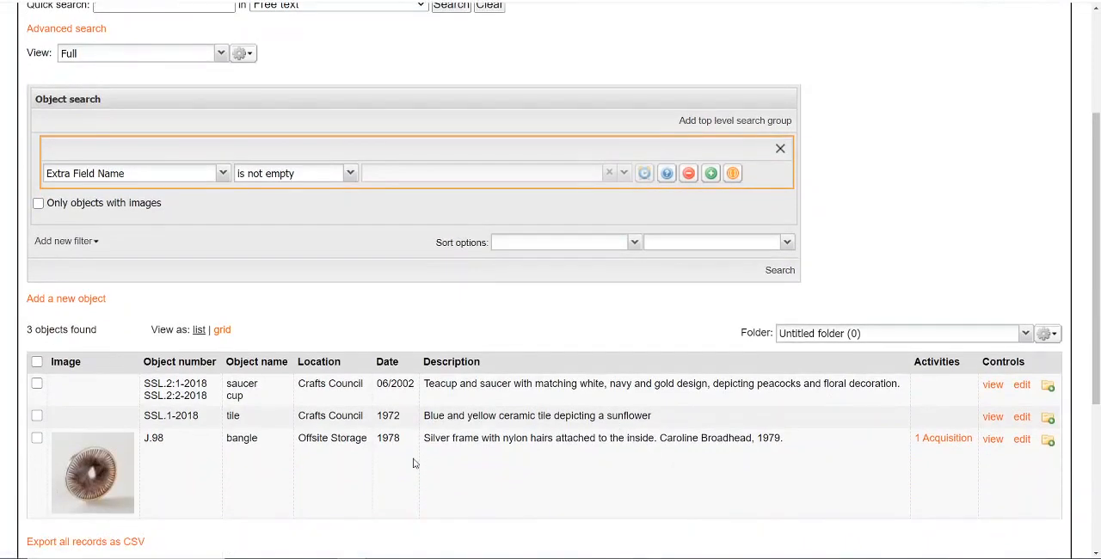
# Search for objects whose Extra Field Name is Artist's Notes.
pyautogui.click(352, 174)
pyautogui.click(344, 211)
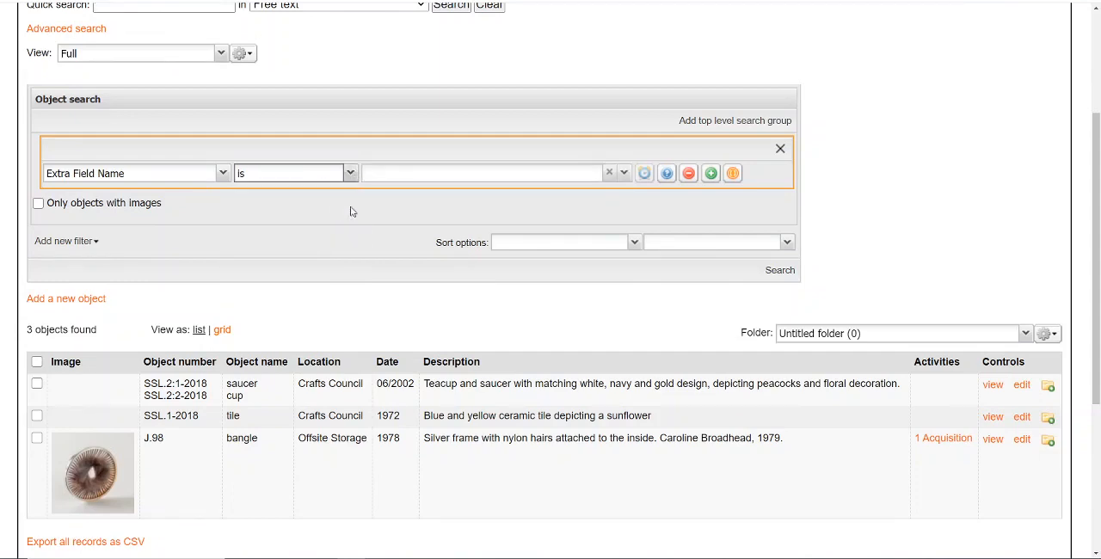
pyautogui.click(624, 173)
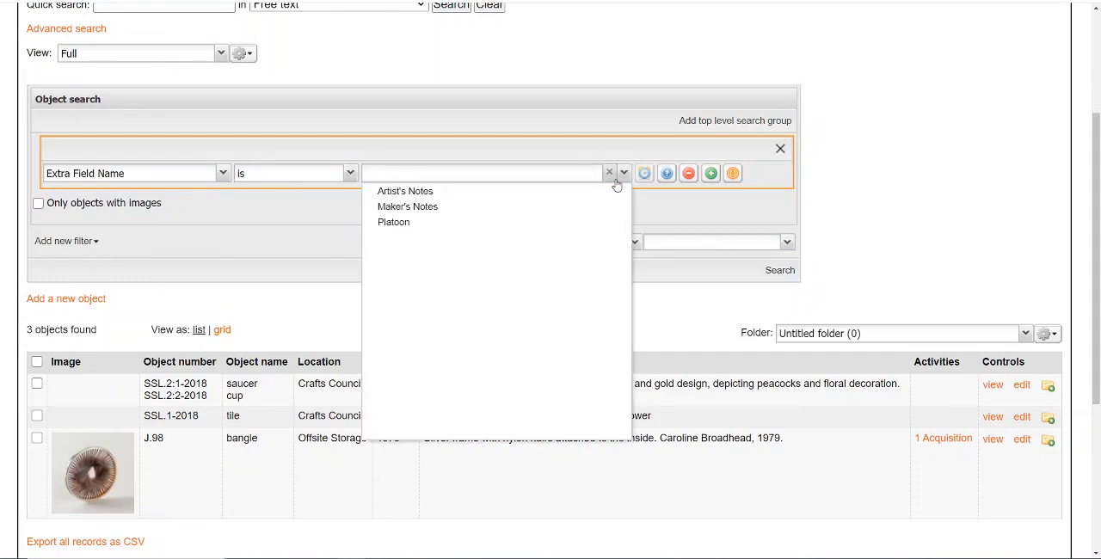
pyautogui.click(411, 193)
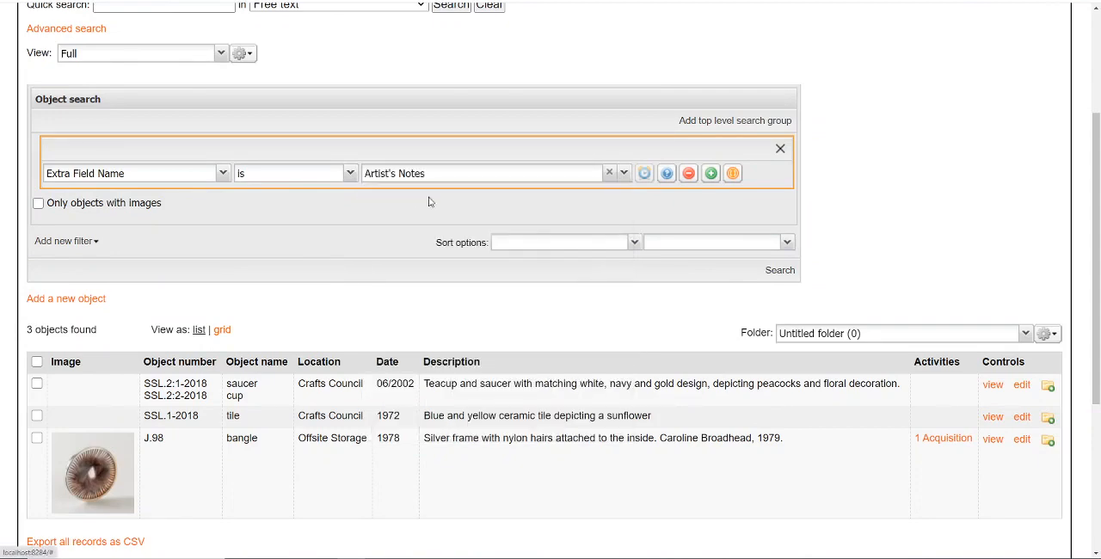
pyautogui.click(774, 271)
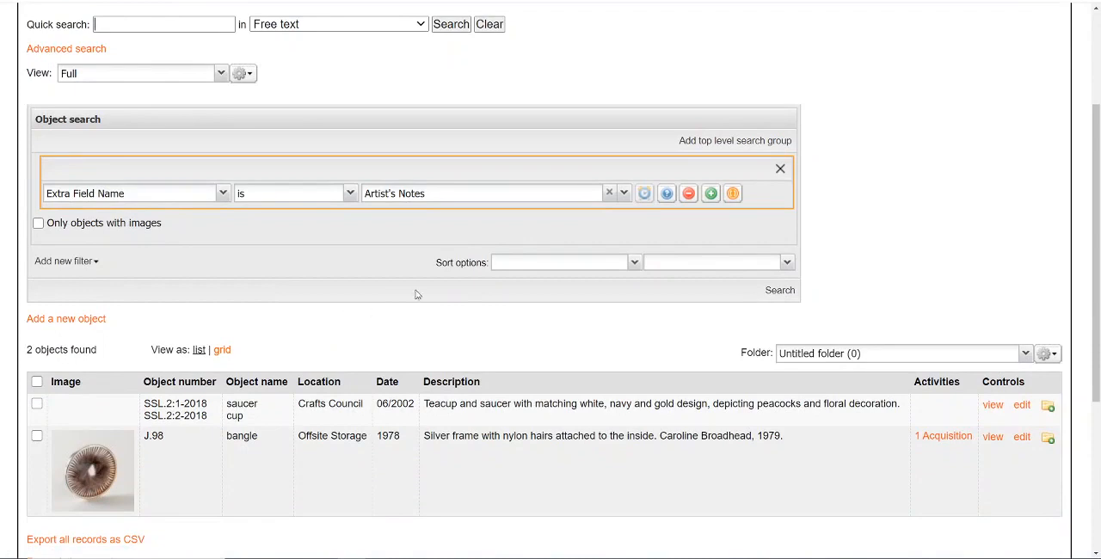
# Add a second criterion, Extra Field Value contains RA, run the search and review the matching objects.
pyautogui.click(711, 193)
pyautogui.click(222, 218)
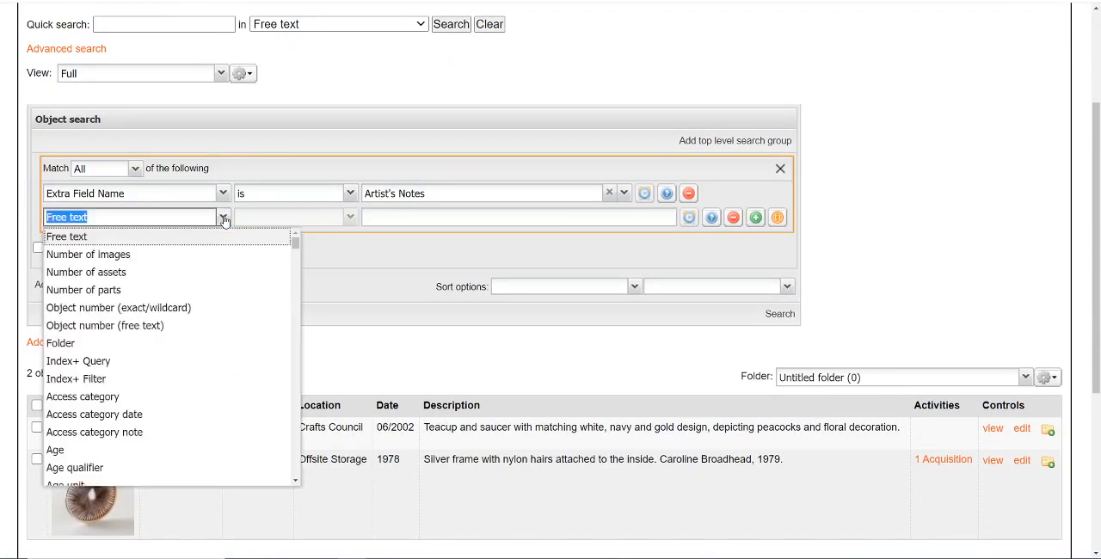
pyautogui.write('extr')
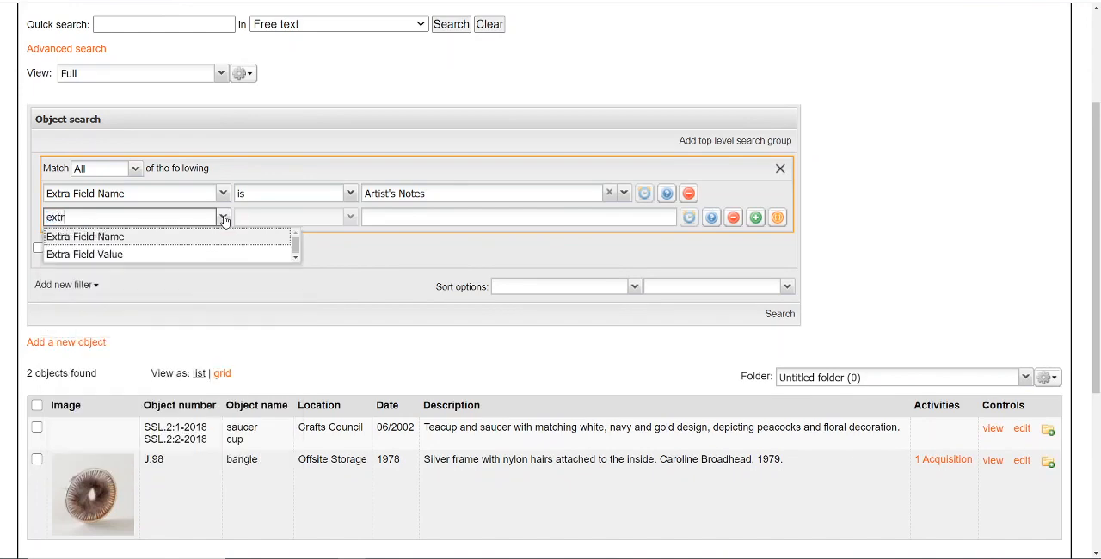
pyautogui.click(246, 254)
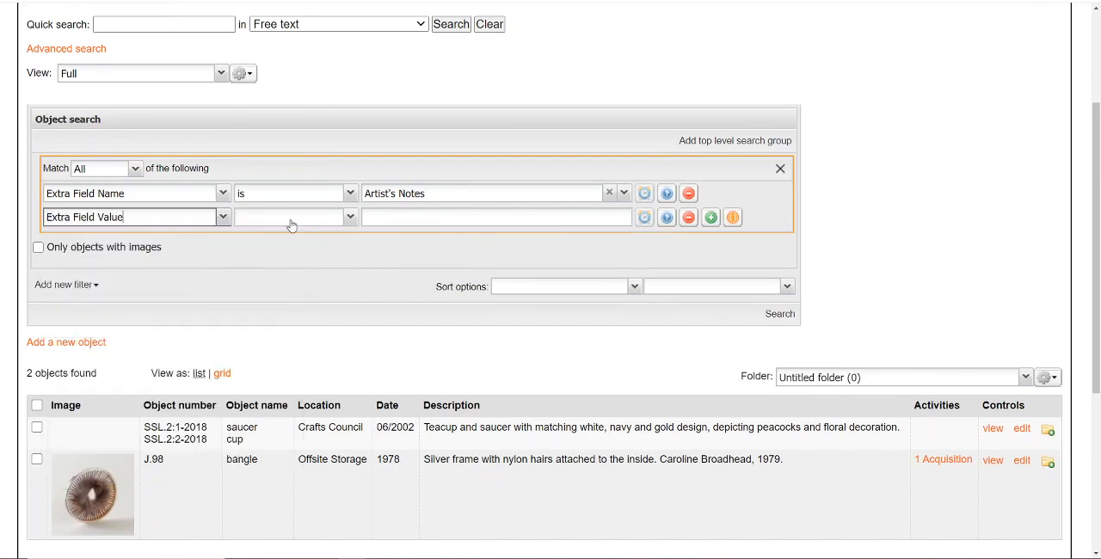
pyautogui.click(350, 217)
pyautogui.click(334, 237)
pyautogui.click(415, 217)
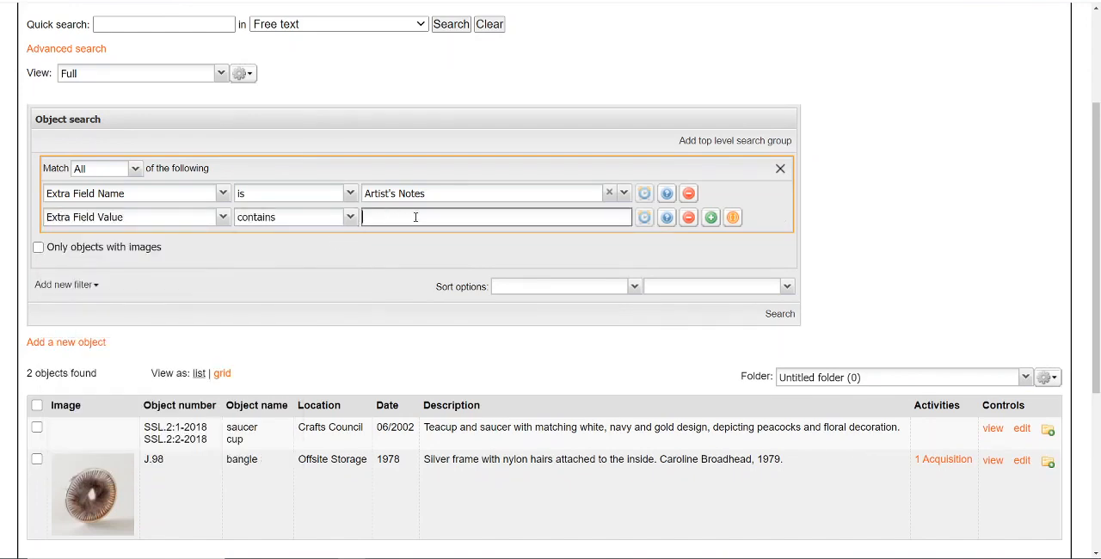
pyautogui.write('RA')
pyautogui.click(779, 314)
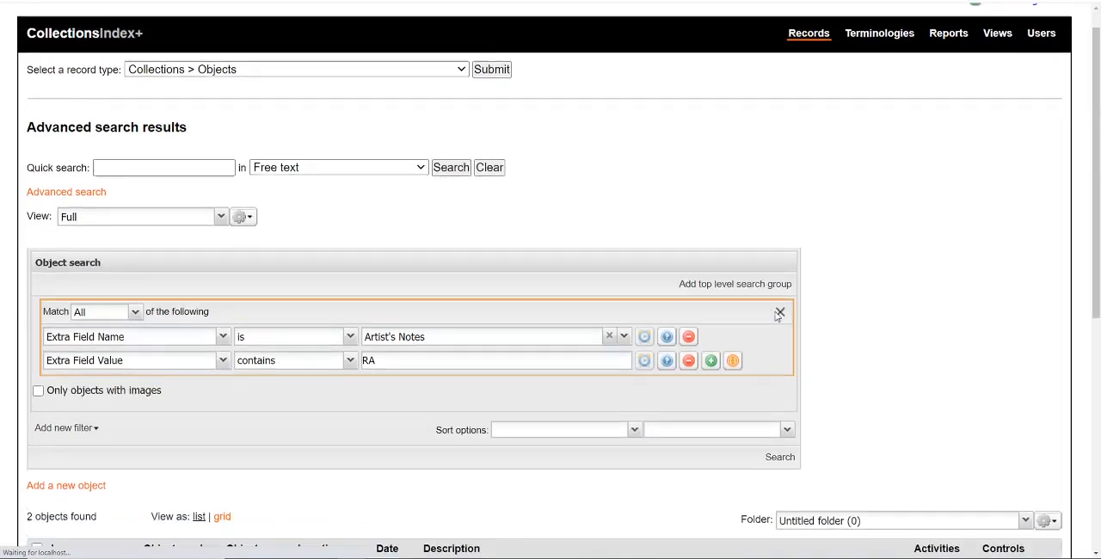
pyautogui.scroll(-3, 776, 316)
pyautogui.scroll(-1, 776, 317)
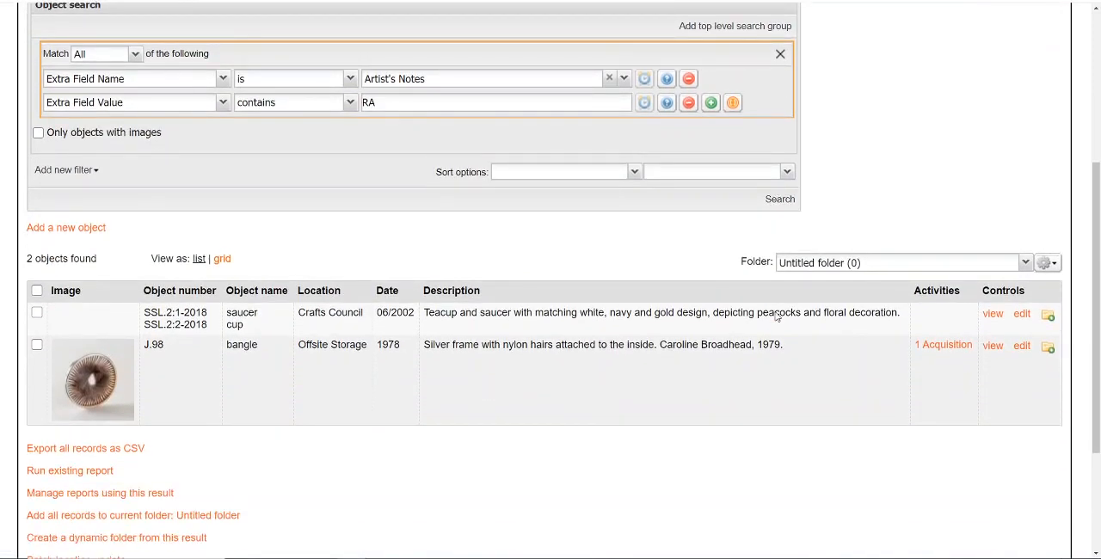
# Set the two criteria to match All Parallel and run the search again.
pyautogui.click(135, 53)
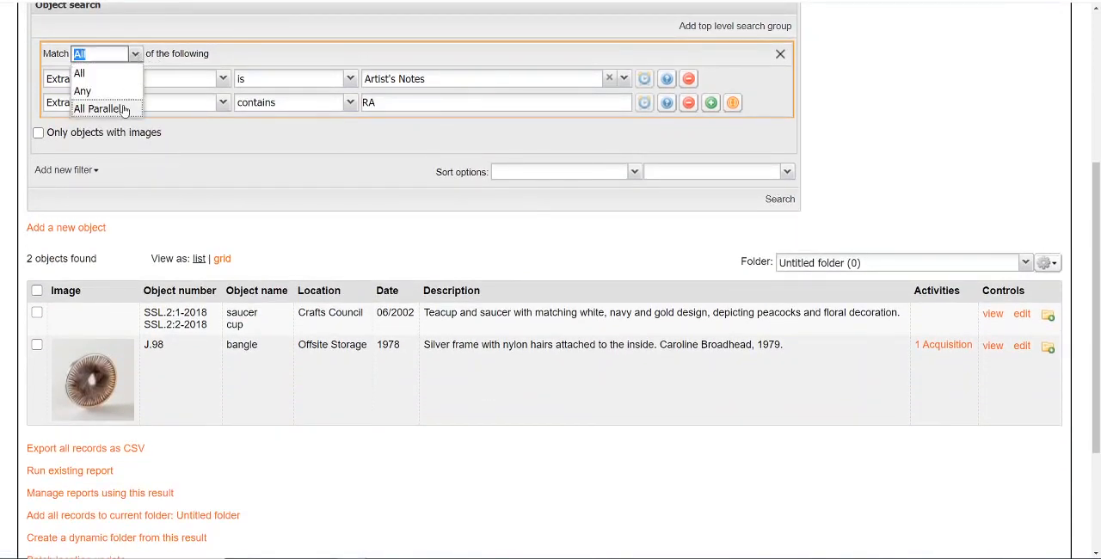
pyautogui.click(104, 108)
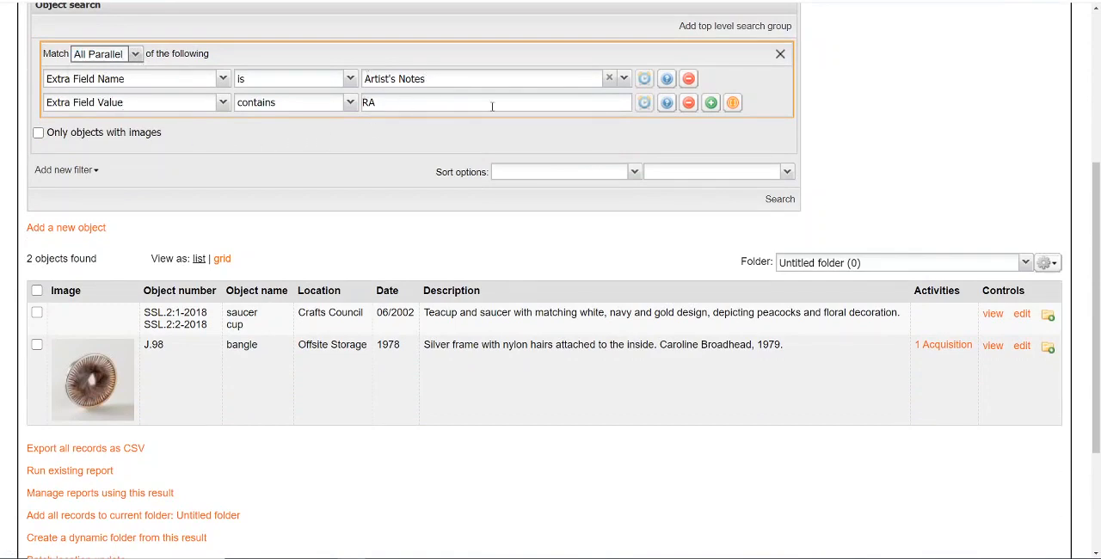
pyautogui.click(789, 202)
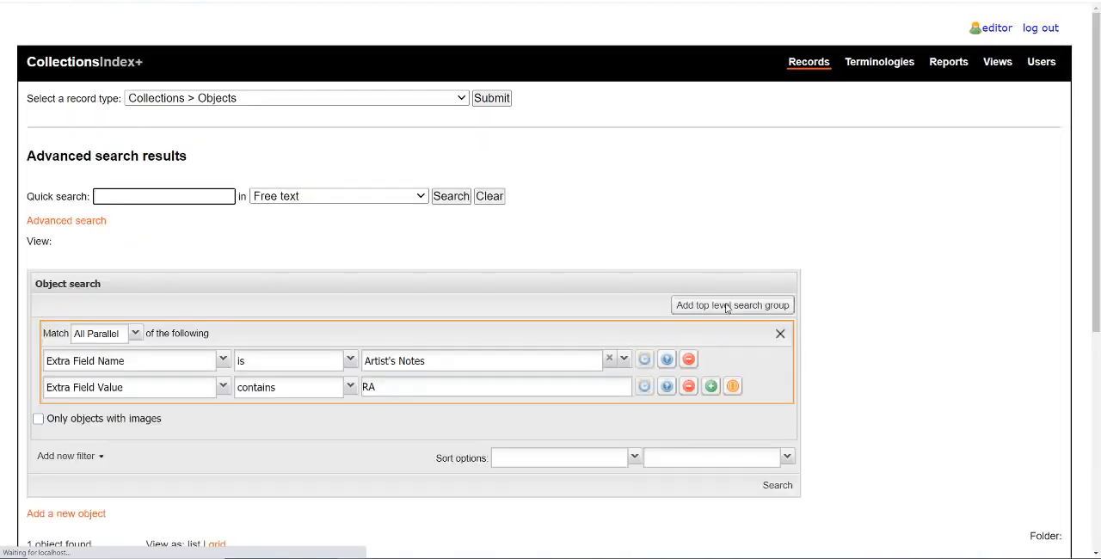
pyautogui.scroll(-3, 727, 308)
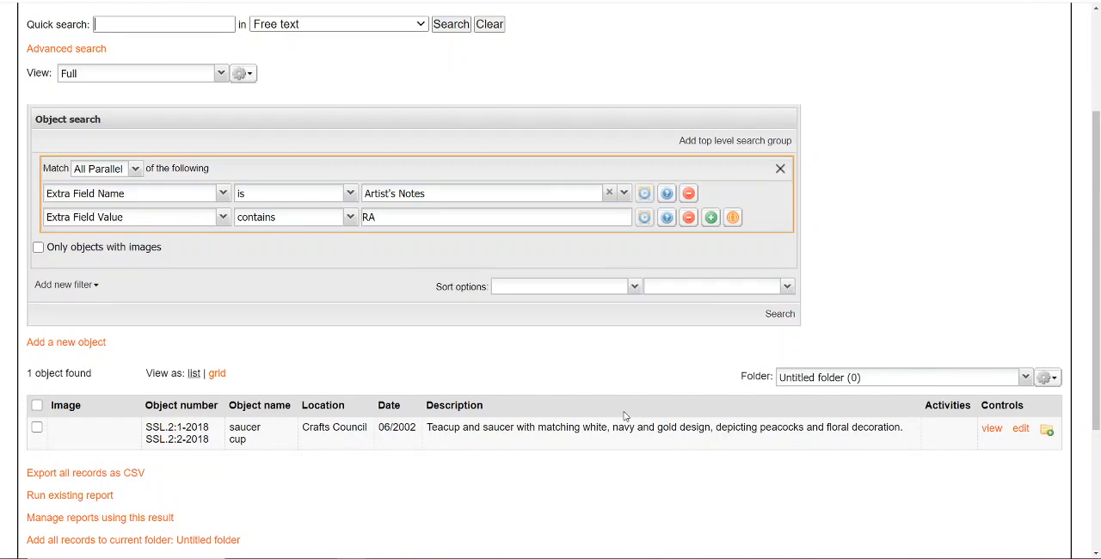
# Open the Extra Field Name list in the terminologies.
pyautogui.scroll(2, 625, 416)
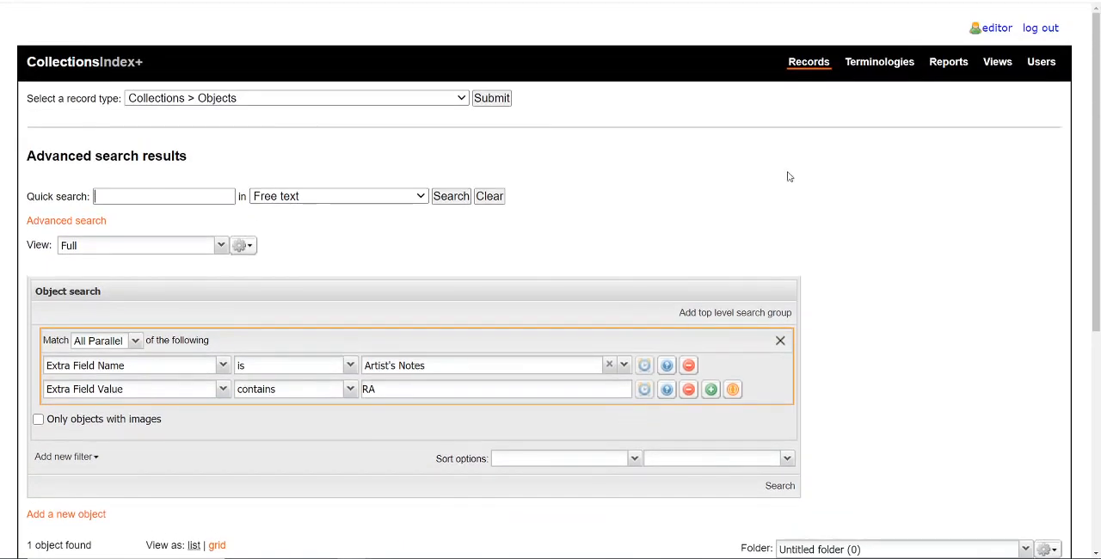
pyautogui.click(874, 65)
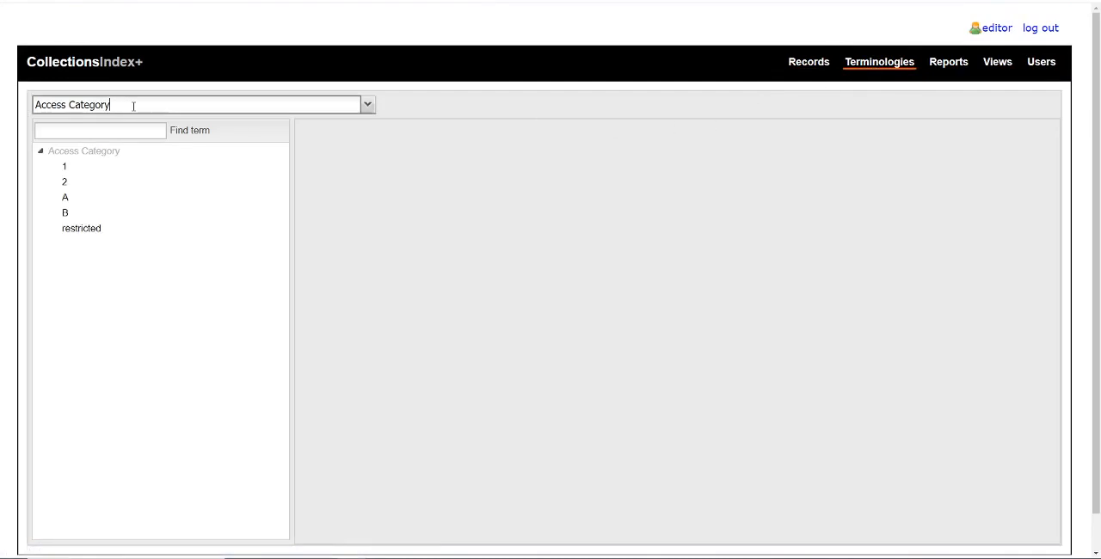
pyautogui.moveTo(270, 105); pyautogui.dragTo(35, 104)
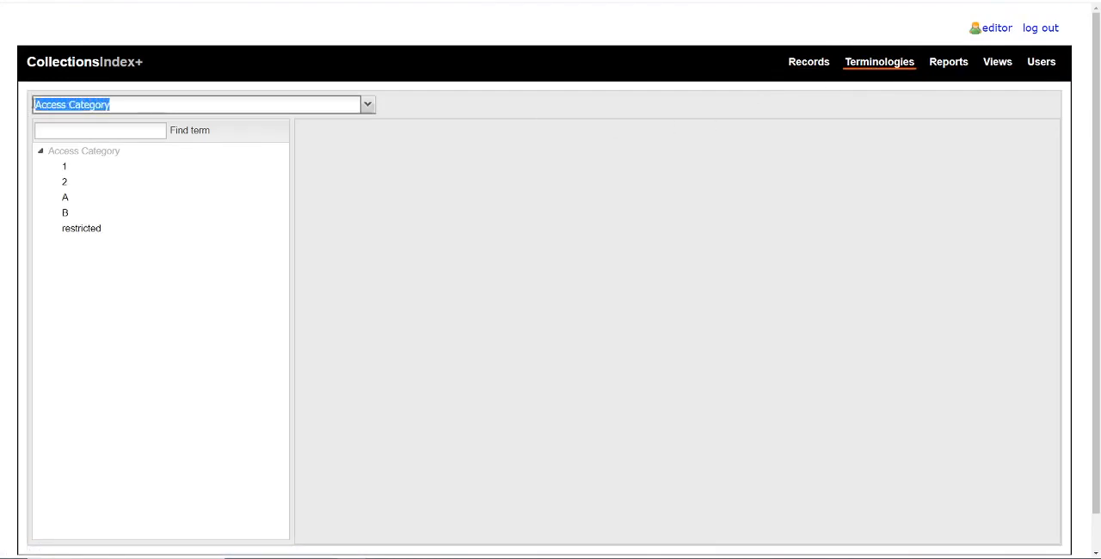
pyautogui.write('Exi')
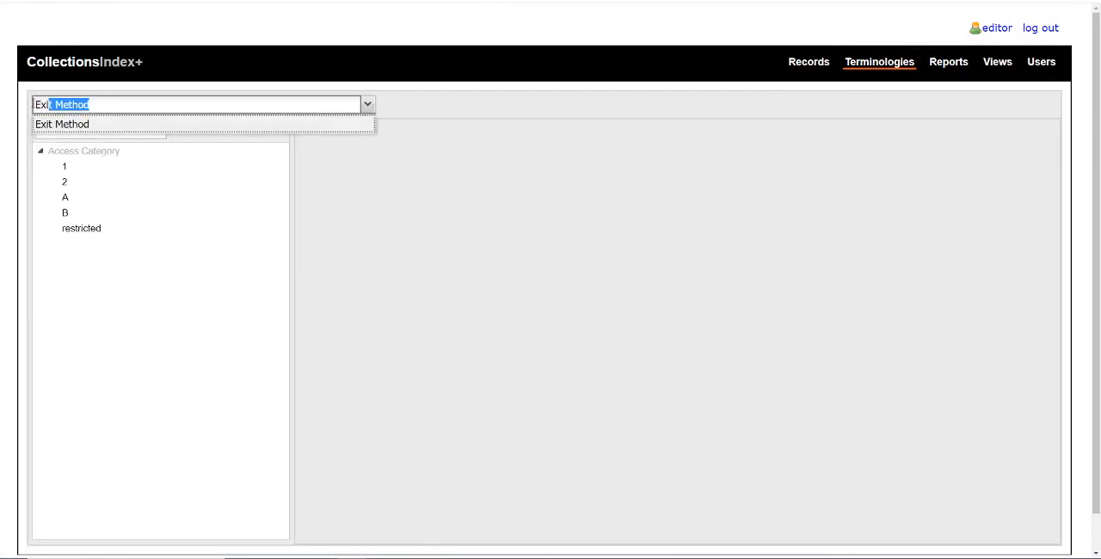
pyautogui.press('BackSpace')
pyautogui.press('BackSpace')
pyautogui.write('tra Field Name')
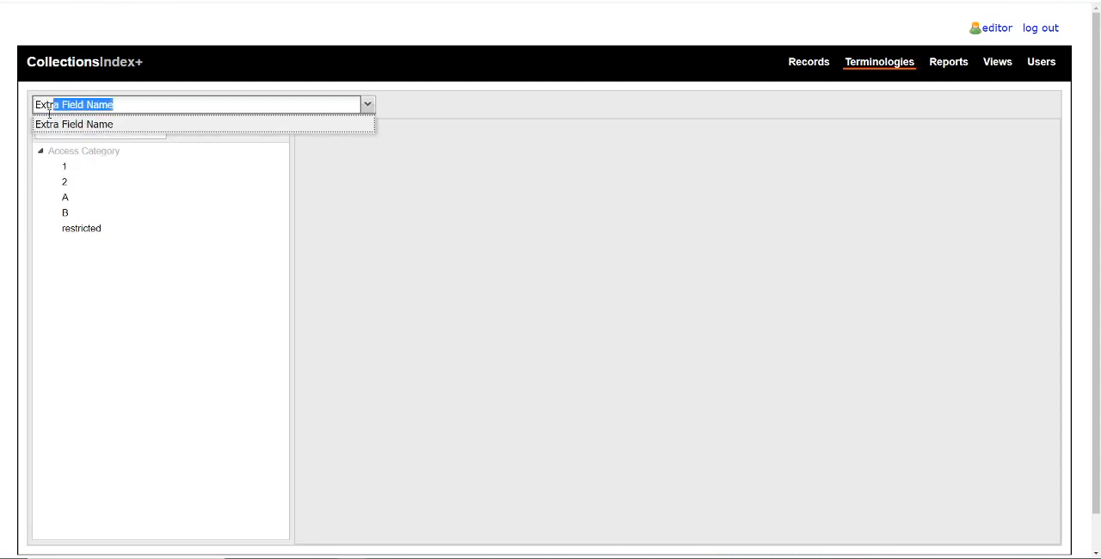
pyautogui.click(65, 127)
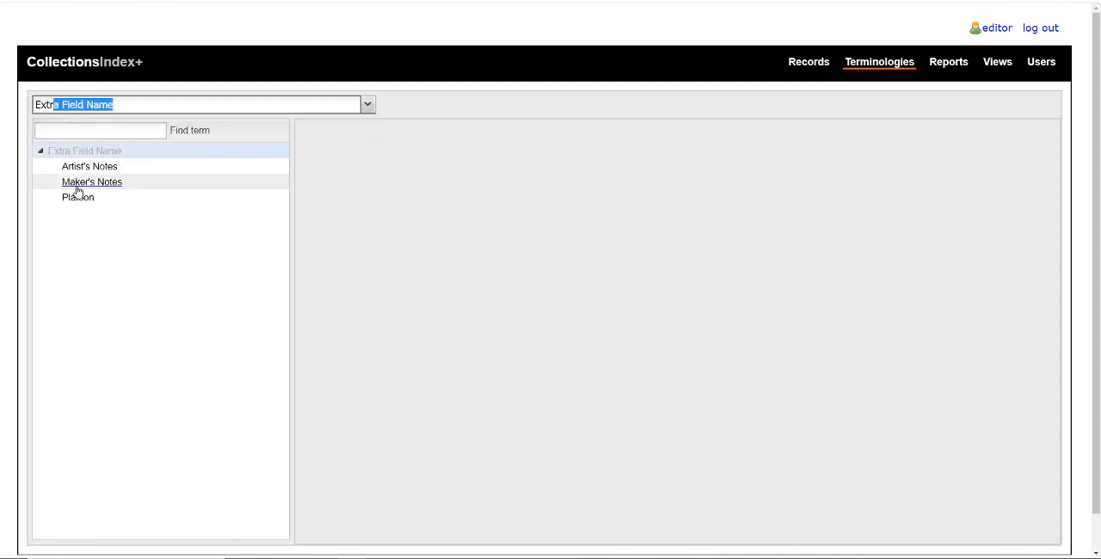
# Add the child term Squad./Section to the Extra Field Name terminology.
pyautogui.rightClick(82, 152)
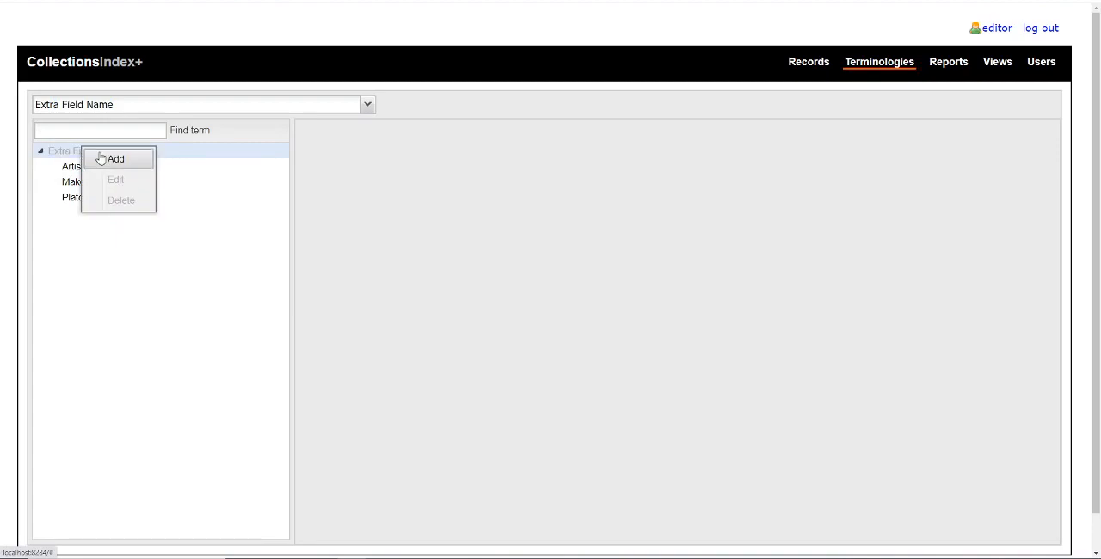
pyautogui.click(98, 158)
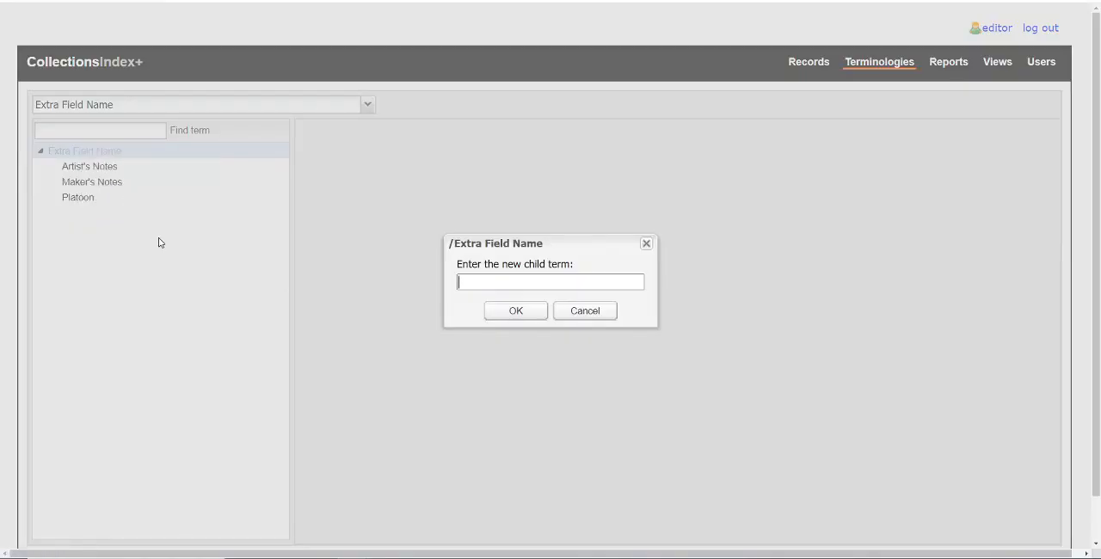
pyautogui.write('Squaad.')
pyautogui.press('BackSpace')
pyautogui.press('BackSpace')
pyautogui.write('d./Section')
pyautogui.click(487, 313)
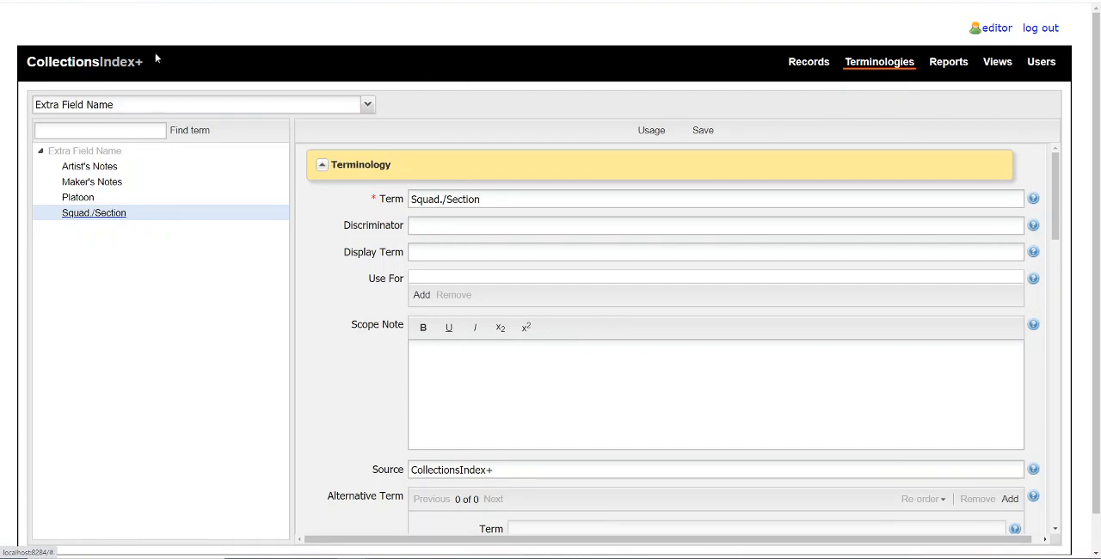
# Return to the advanced search results, remove the Extra Field Value criterion and search again for Artist's Notes only.
pyautogui.click(15, 1)
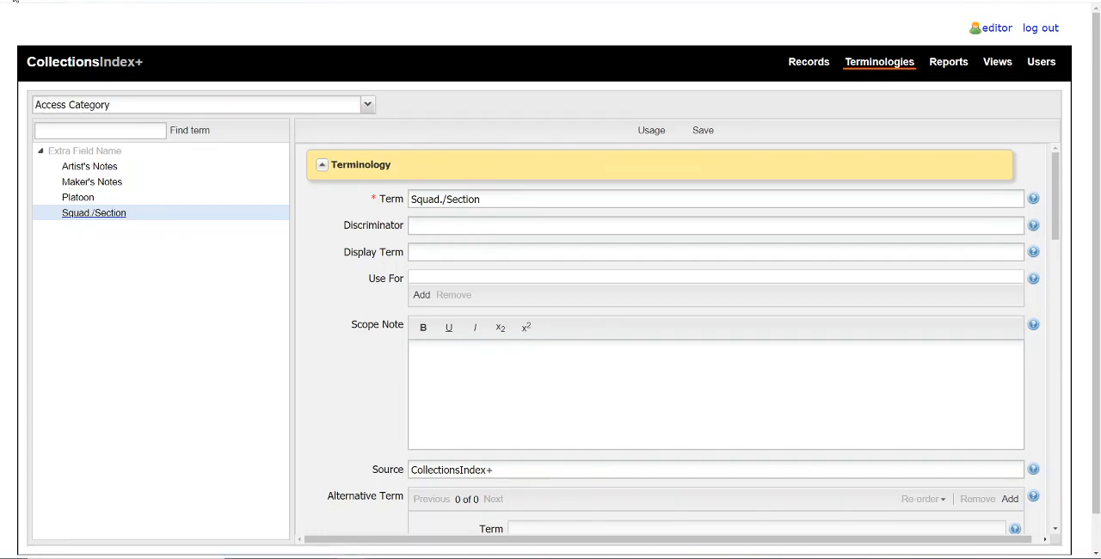
pyautogui.click(617, 57)
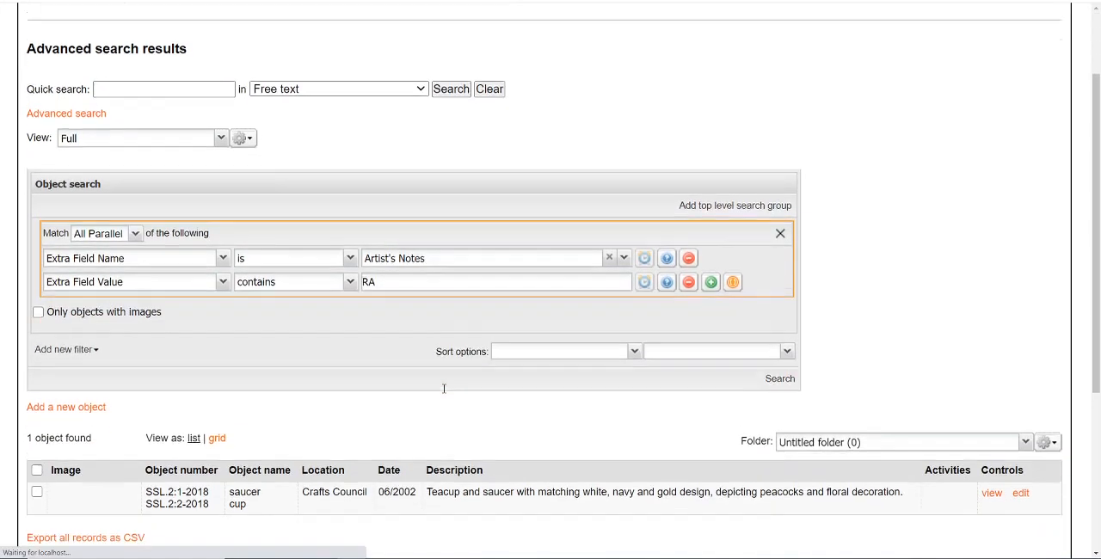
pyautogui.click(689, 274)
pyautogui.click(780, 348)
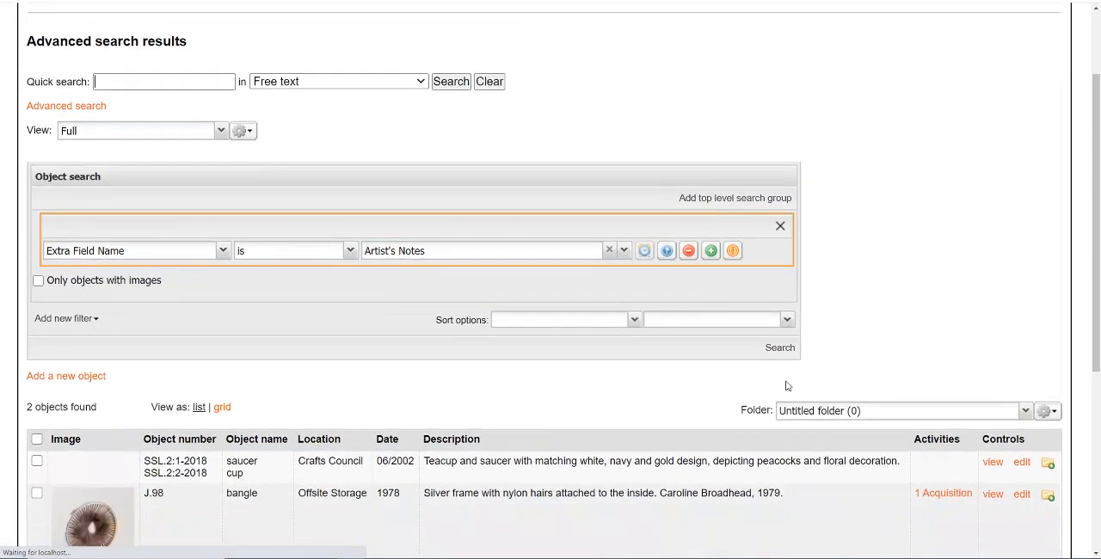
# Open the record of bangle J.98 and examine its Extra Fields section.
pyautogui.scroll(-1, 785, 385)
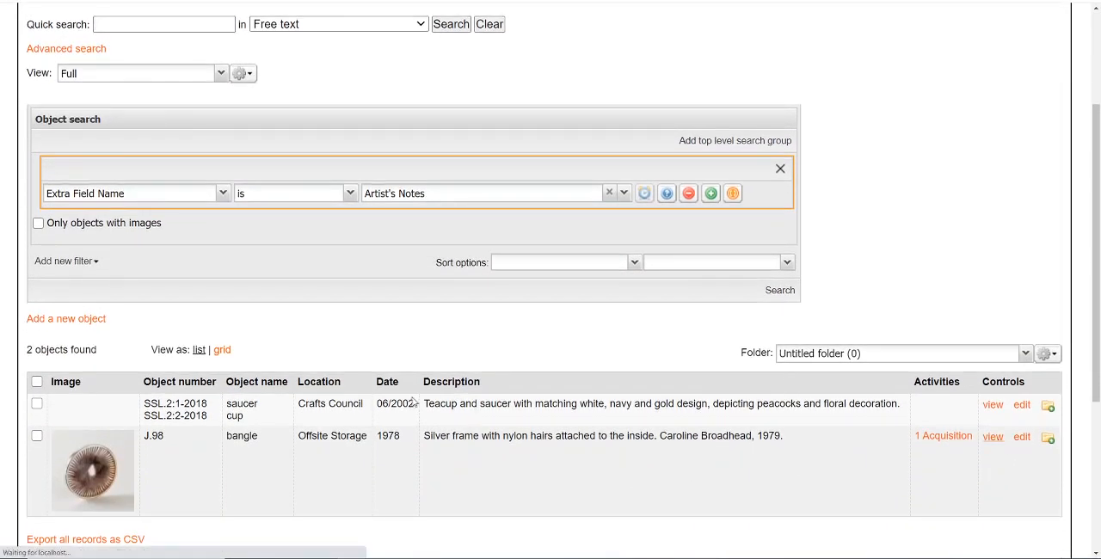
pyautogui.scroll(-5, 352, 386)
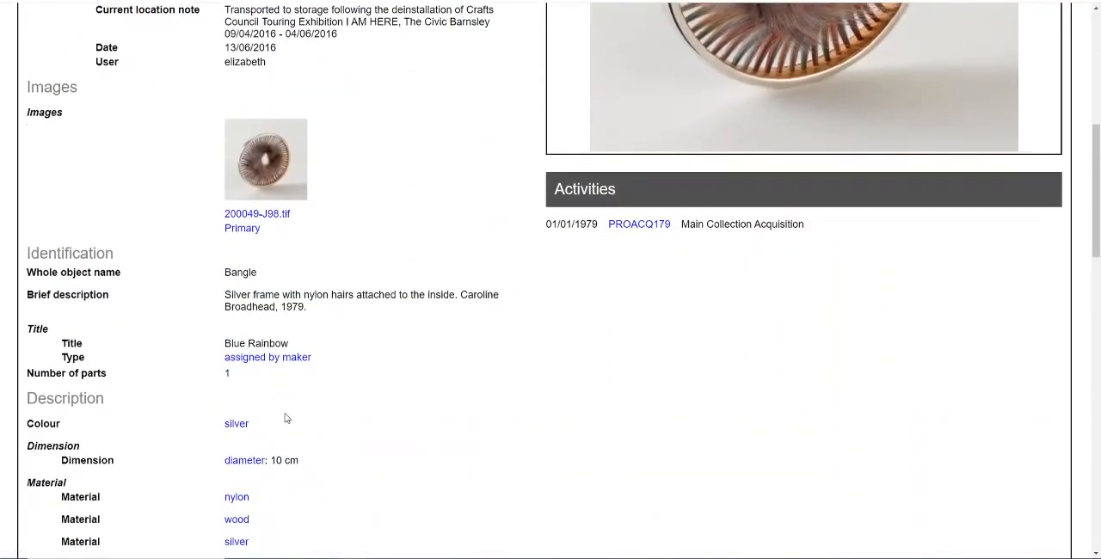
pyautogui.scroll(-7, 287, 418)
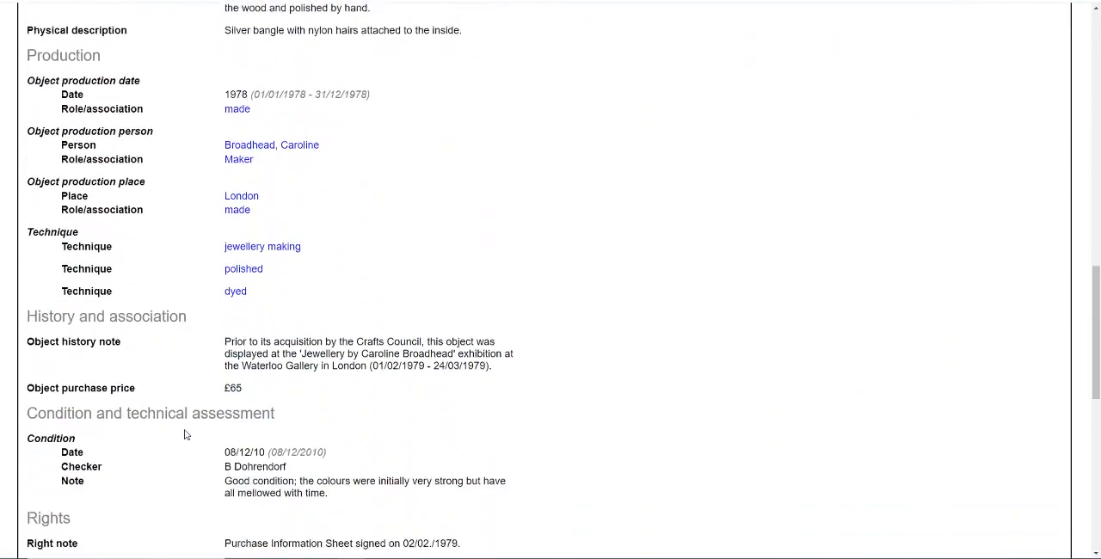
pyautogui.scroll(-4, 184, 434)
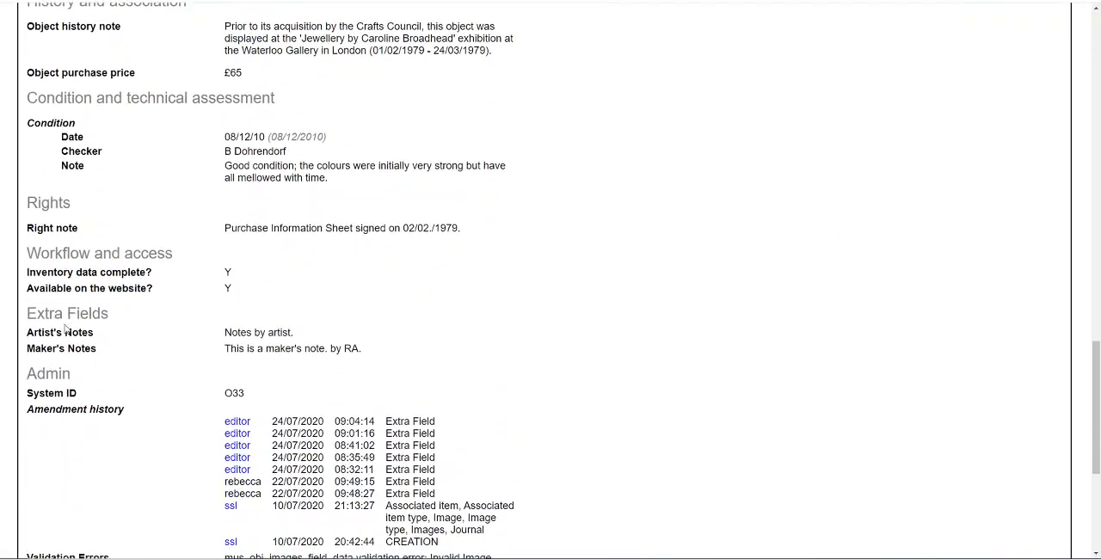